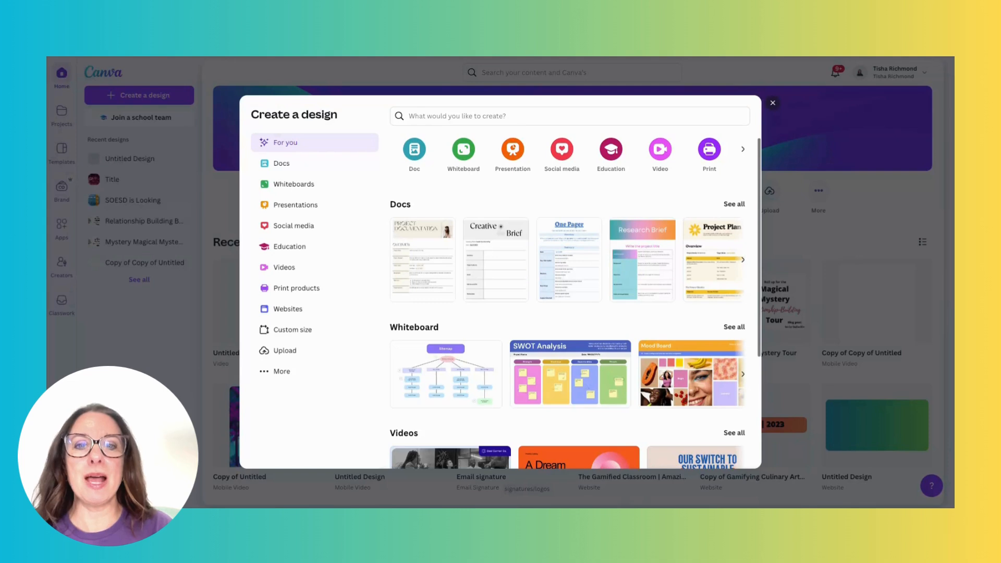
Create a new blank 16:9 presentation of 1920 × 1080 px
click(307, 213)
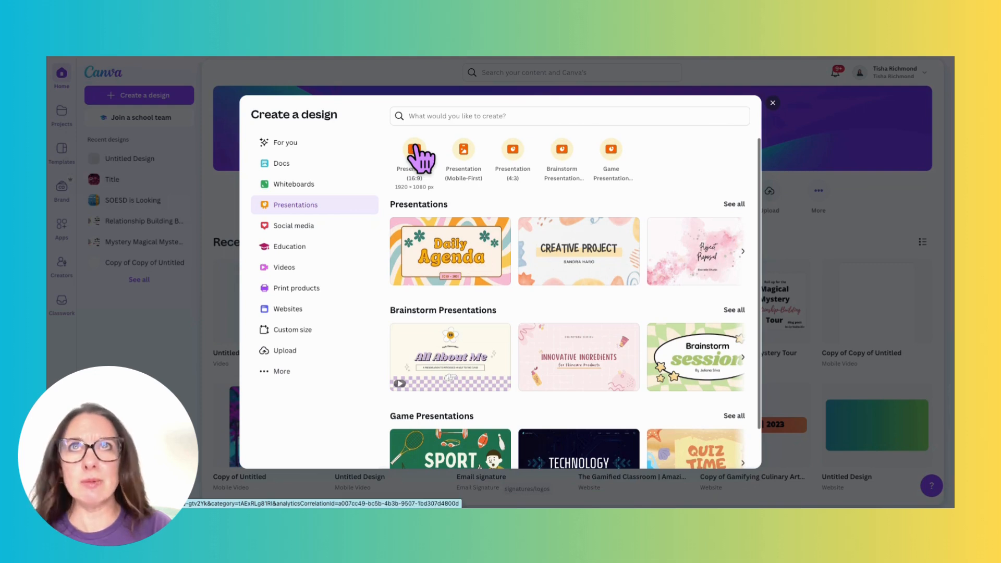
click(415, 151)
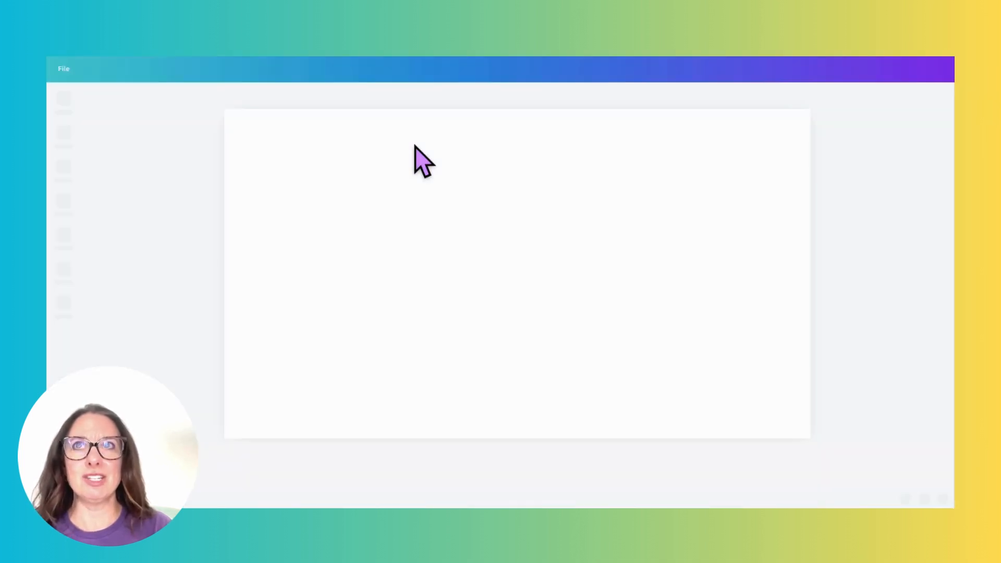
click(414, 147)
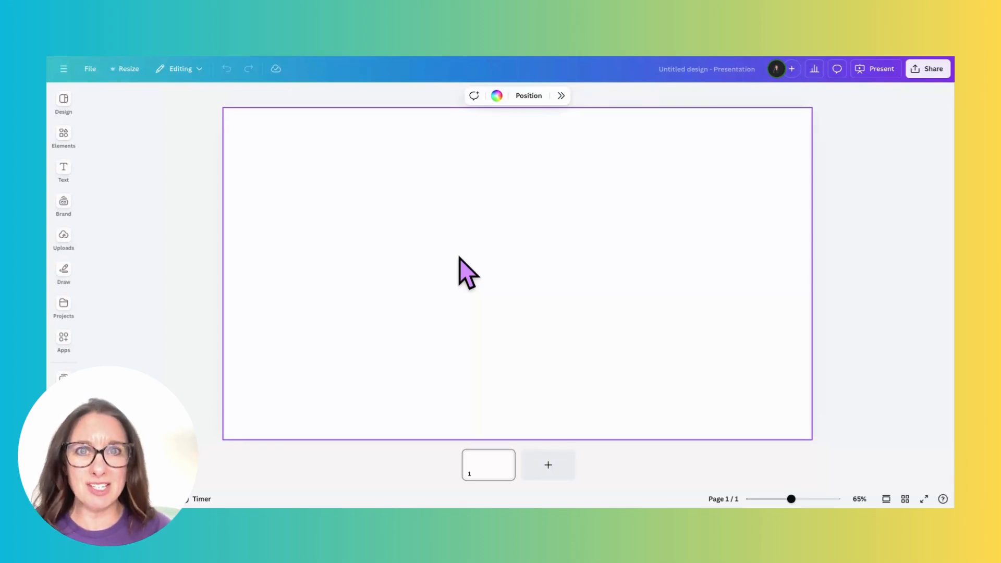
Add five blank pages after page 1 for a six-page presentation
click(486, 468)
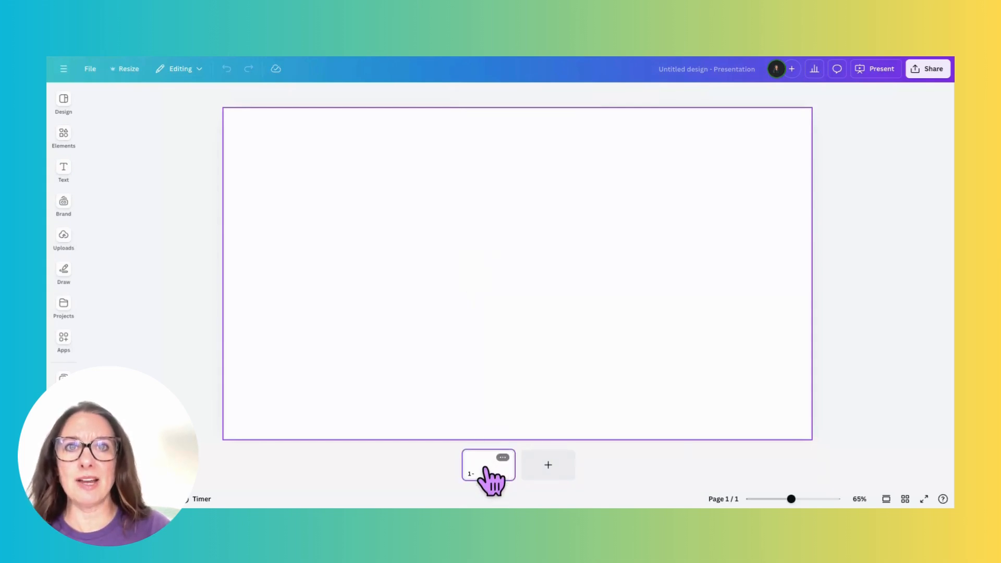
click(547, 465)
click(579, 465)
click(606, 467)
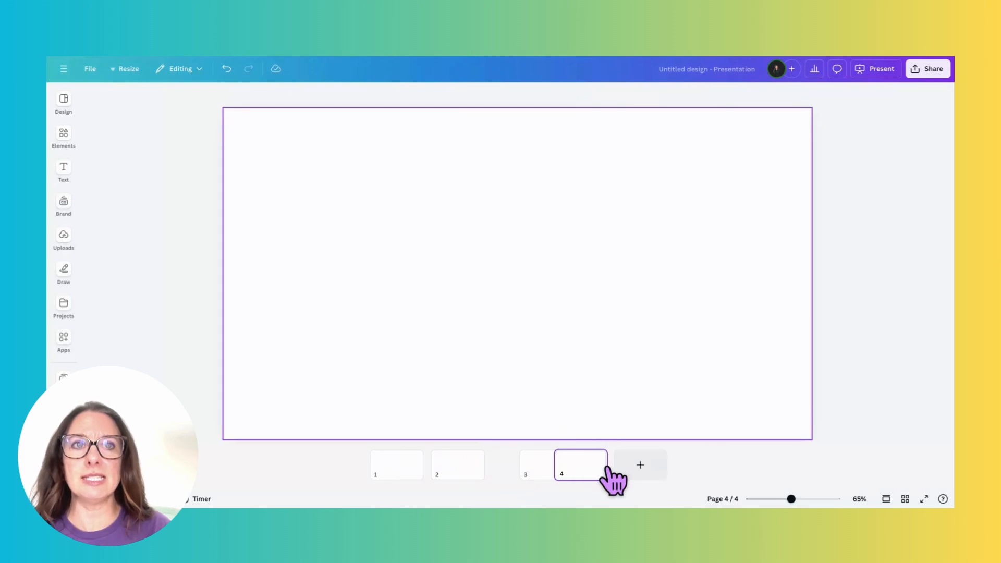
click(640, 466)
click(670, 471)
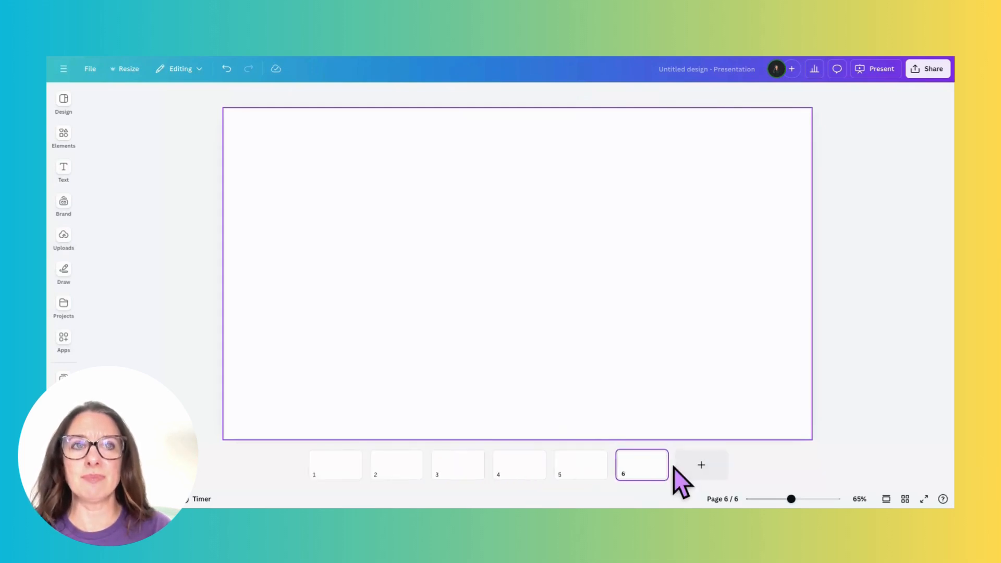
Expand pages 1, 2 and 3 of the presentation to whiteboards
click(336, 482)
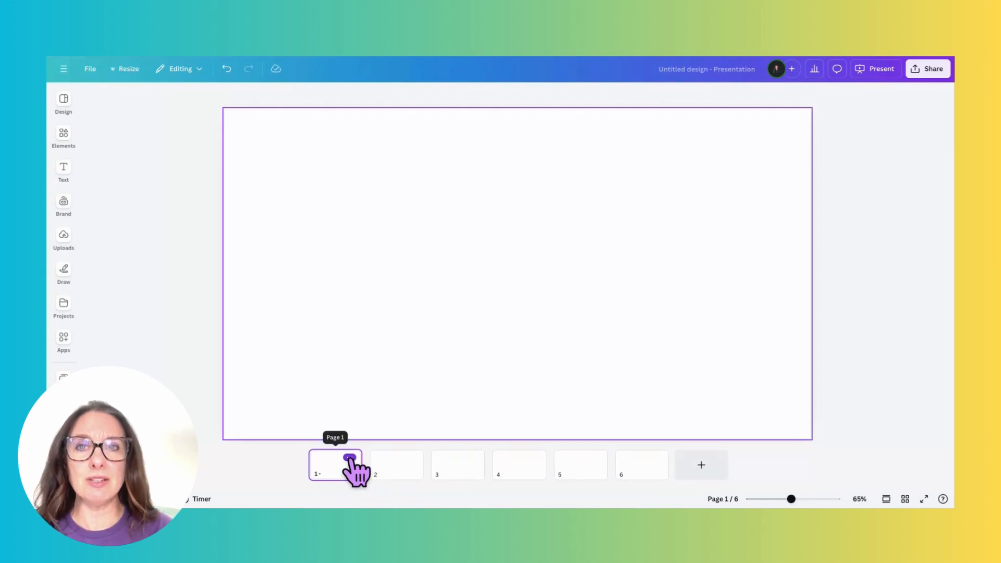
click(349, 458)
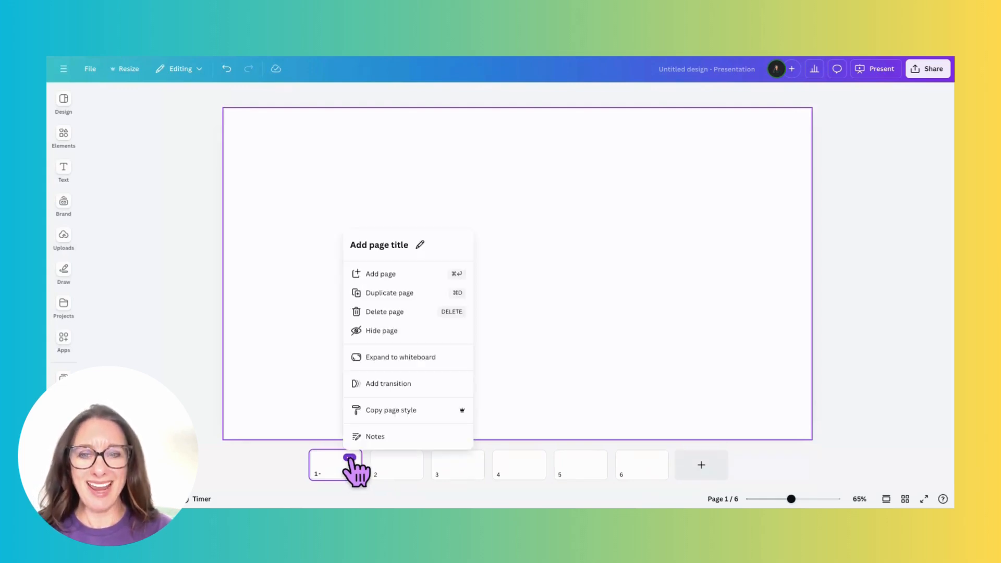
click(409, 357)
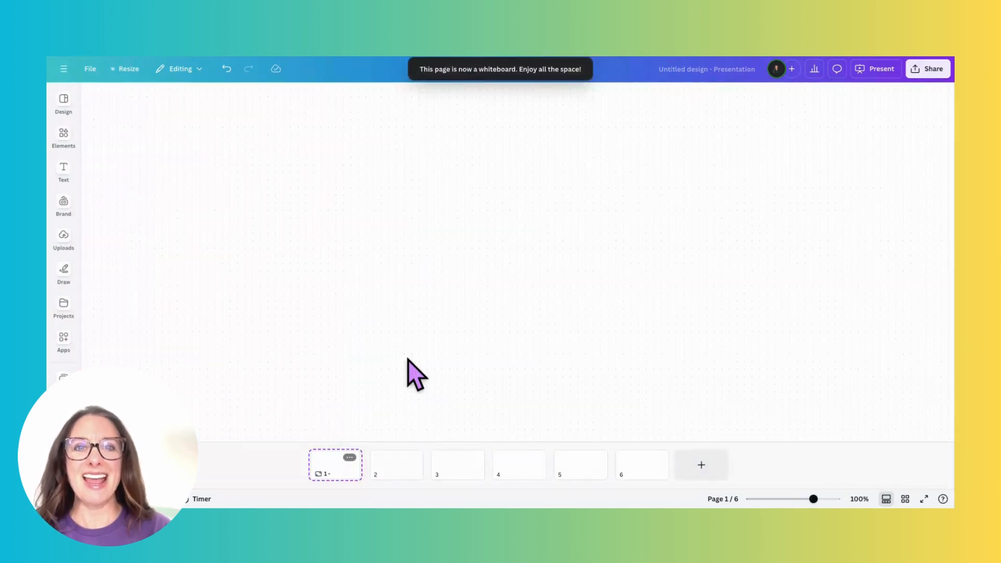
click(394, 466)
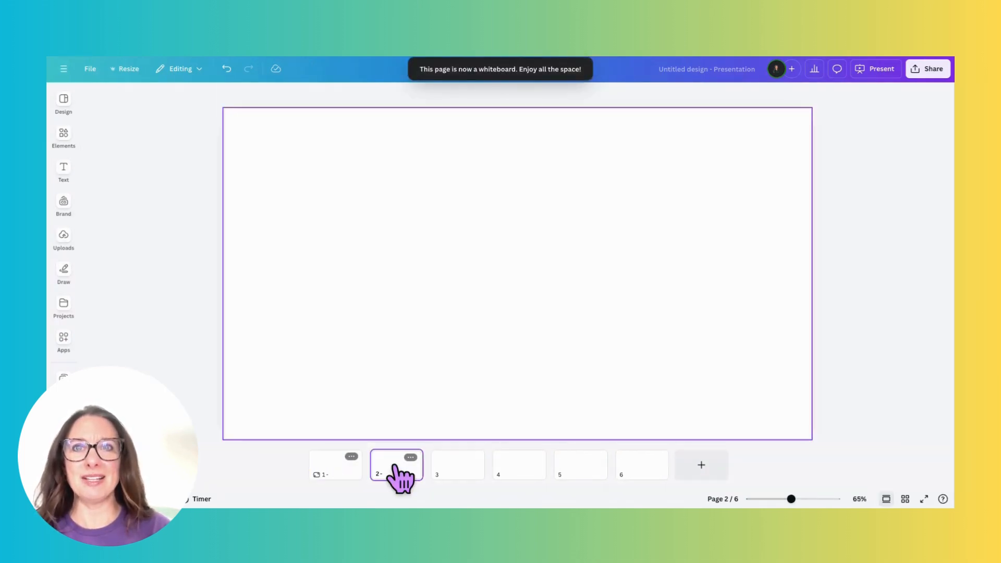
click(410, 457)
click(458, 358)
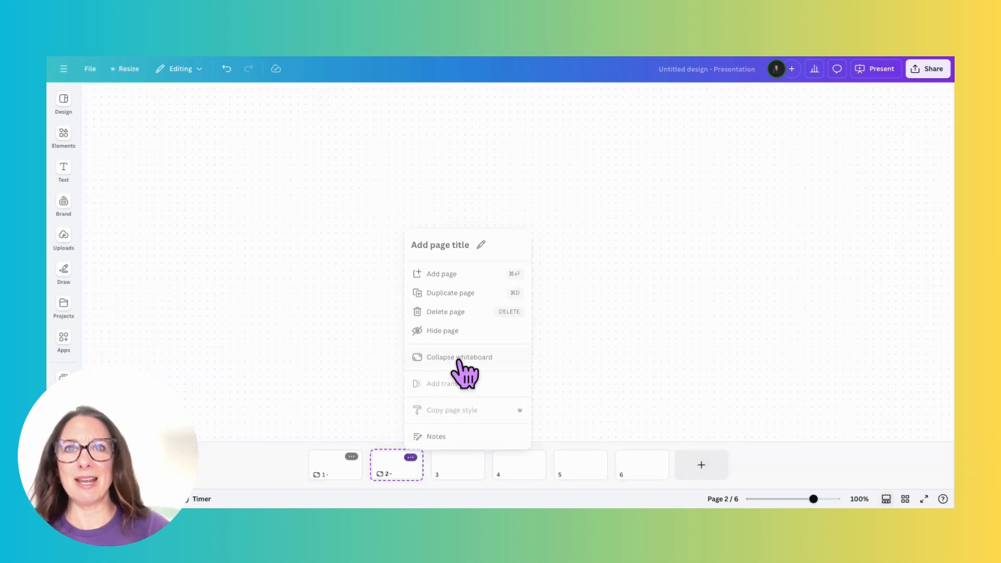
click(473, 457)
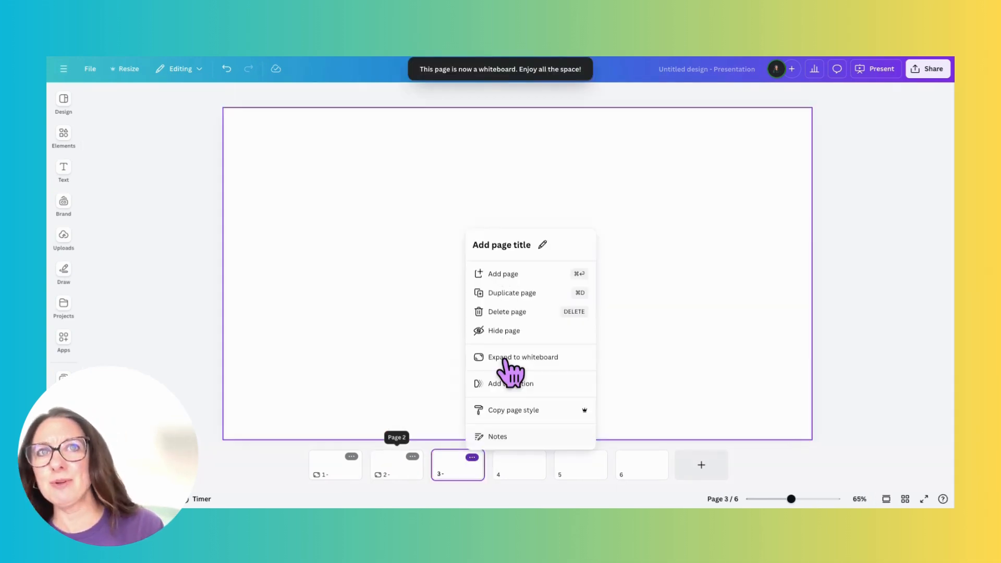
click(504, 359)
Expand pages 4, 5 and 6 of the presentation to whiteboards
click(515, 473)
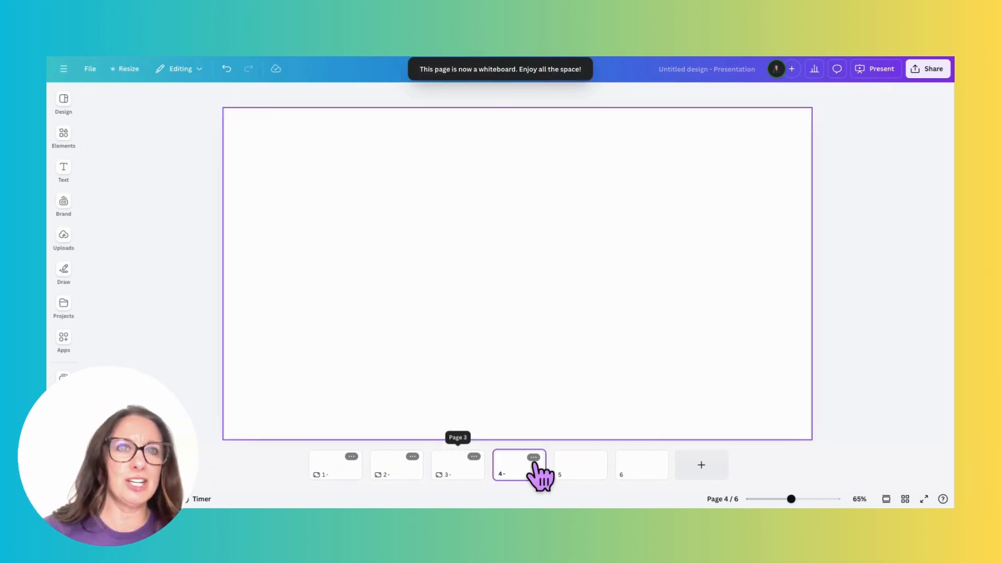
click(532, 456)
click(595, 364)
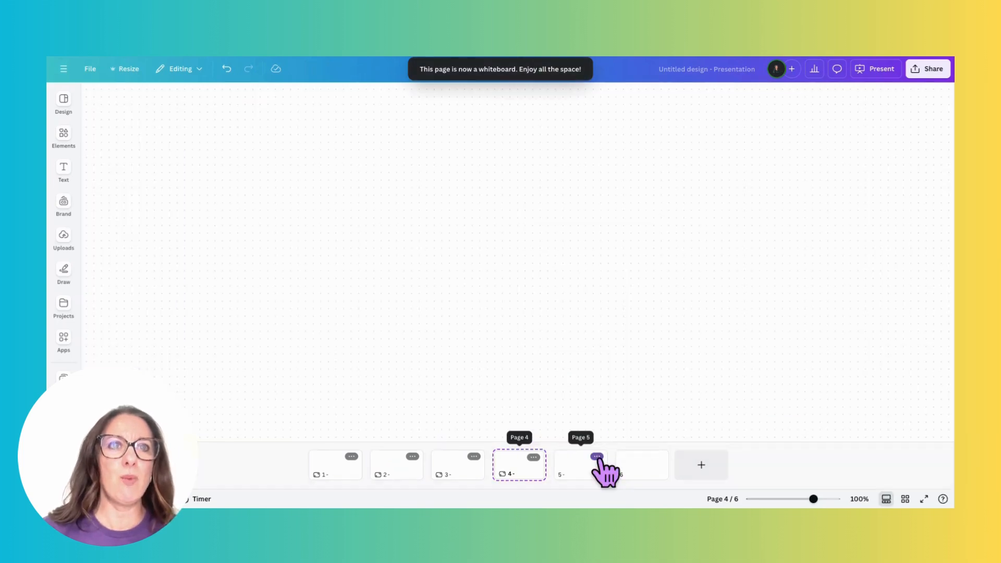
click(597, 457)
click(650, 359)
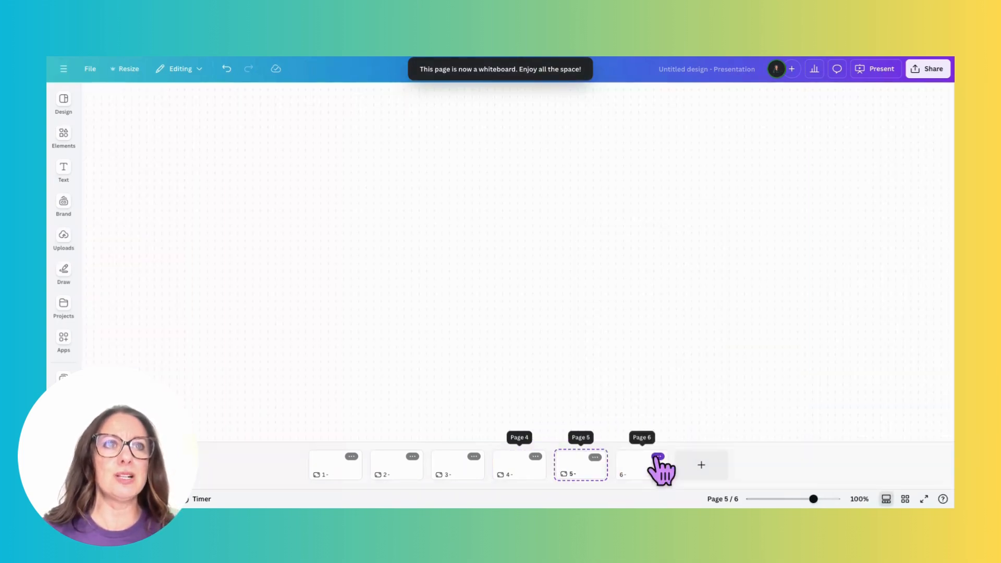
click(657, 457)
click(703, 358)
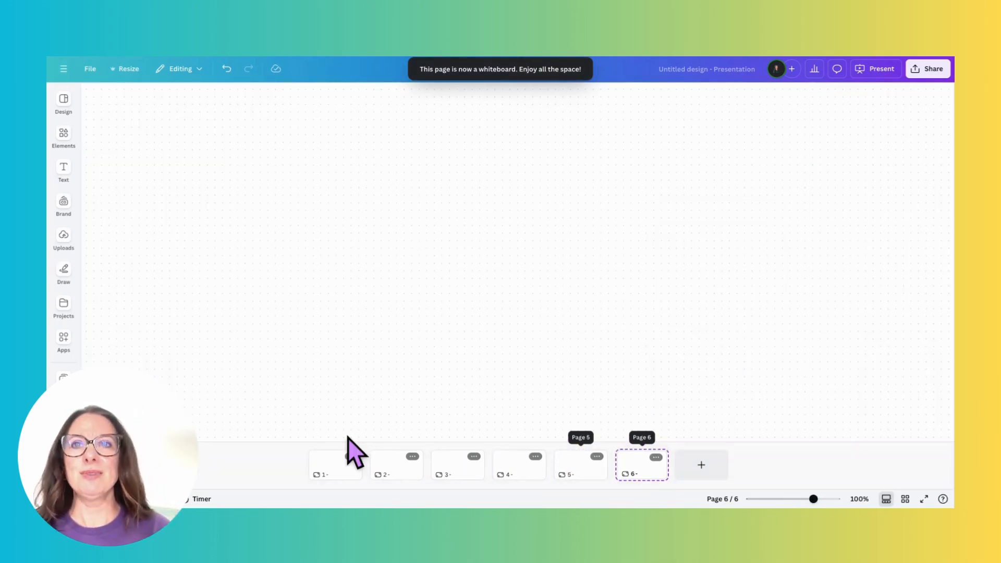
Add a heading reading "Team 1" near the upper-left area of the page 1 whiteboard
click(330, 472)
click(63, 169)
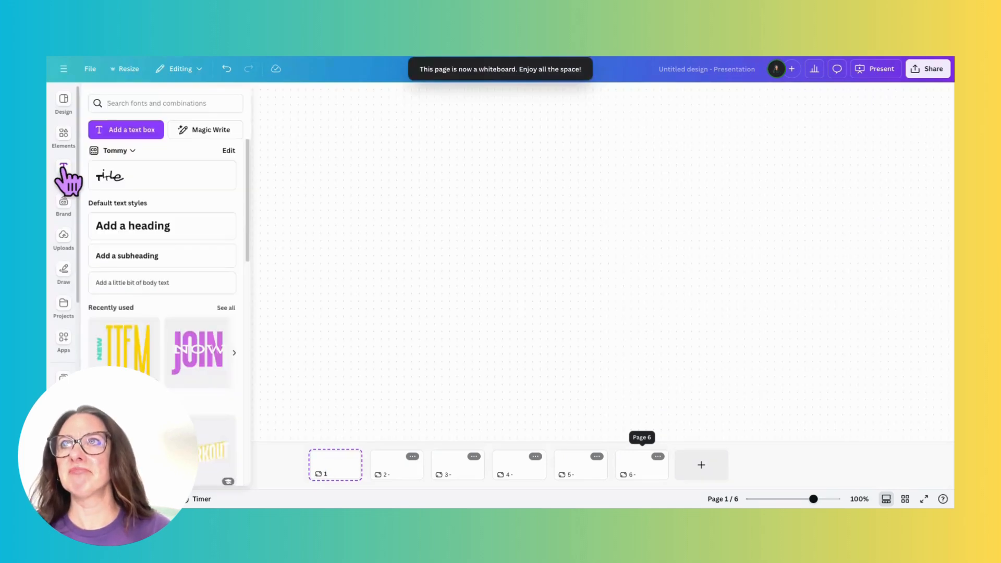
click(138, 223)
drag(650, 278, 426, 161)
double_click(426, 161)
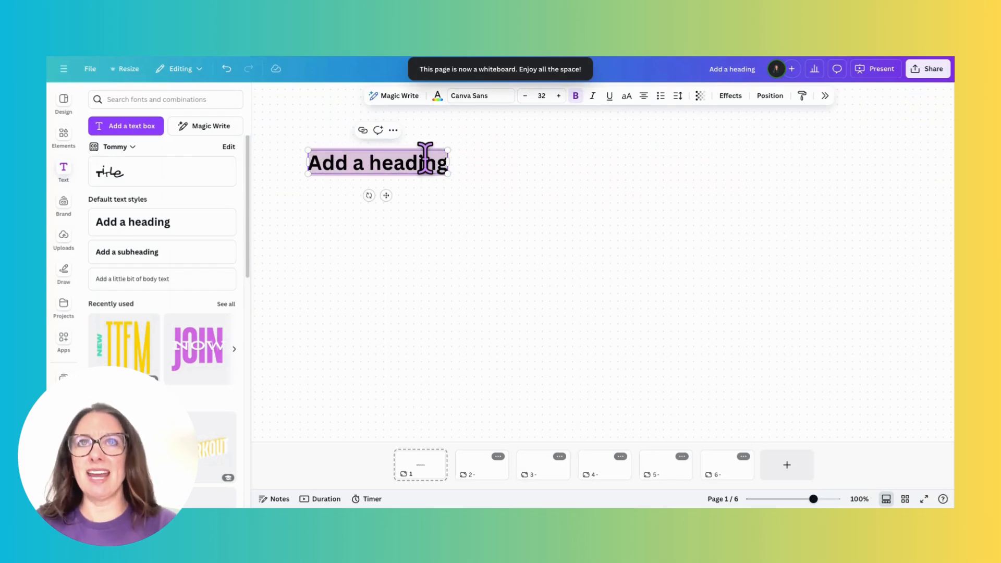
text(Team 1)
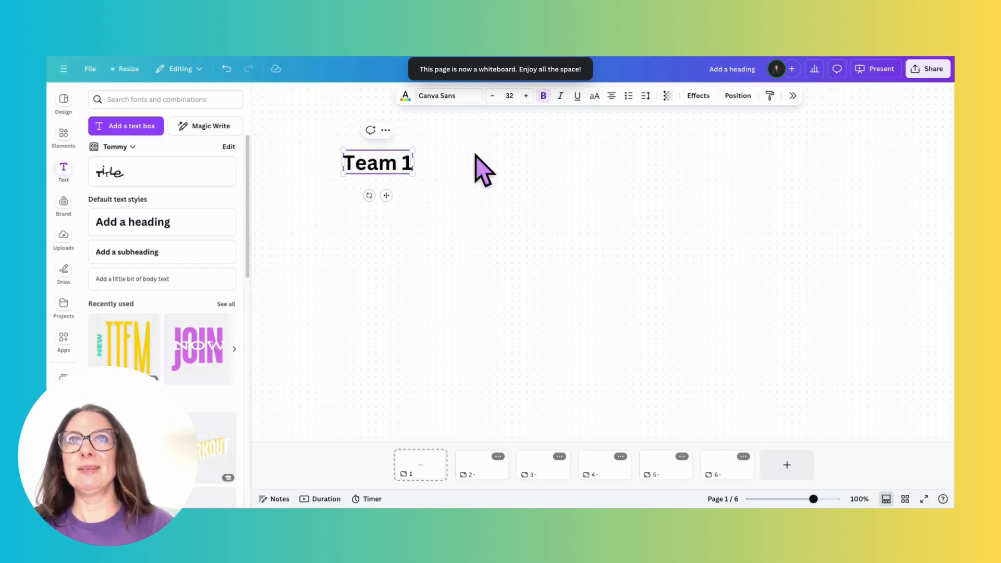
key(Escape)
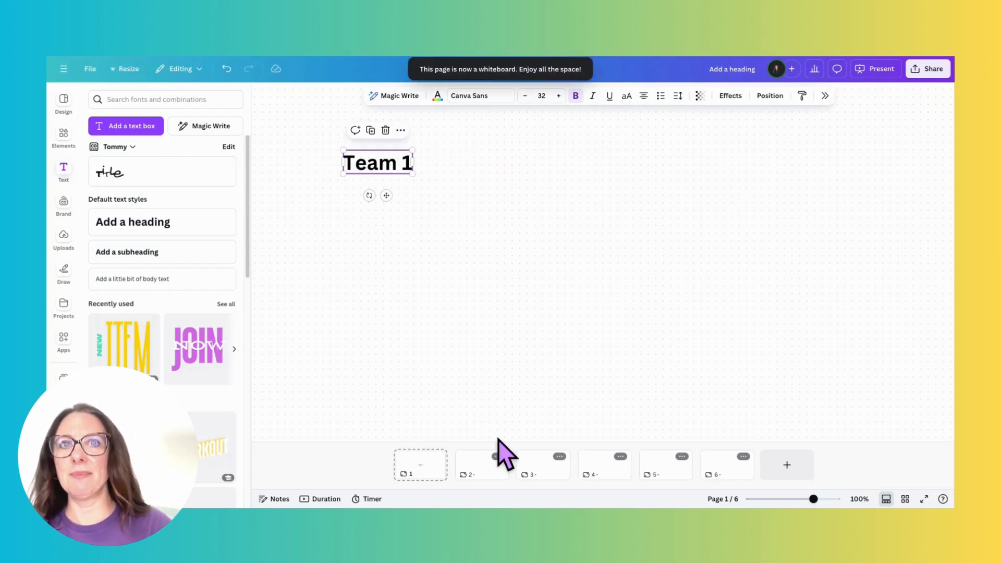
Copy the team heading to the upper-left area of page 2 and change its text to "Team 2"
click(495, 458)
text(Team 1)
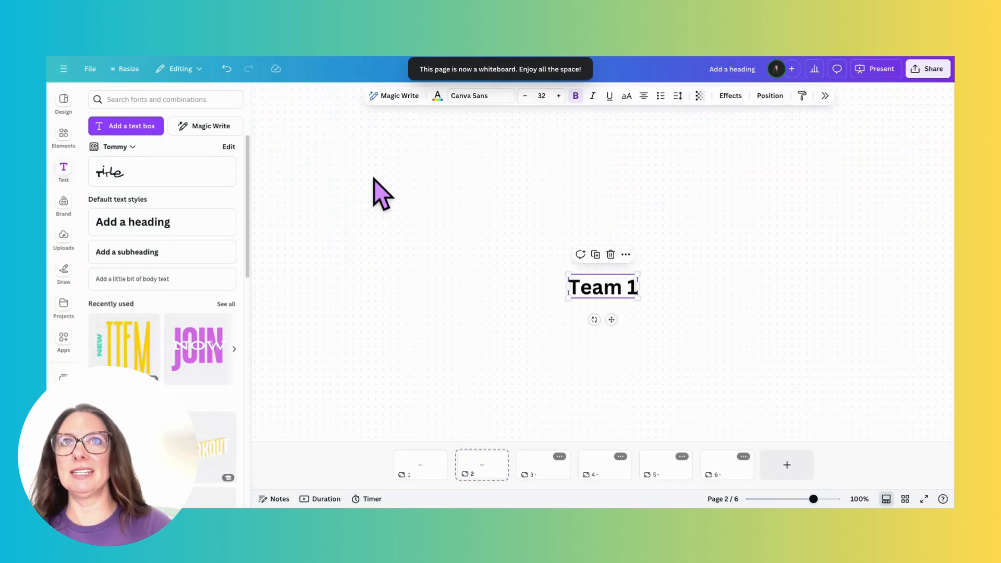
drag(605, 290, 365, 164)
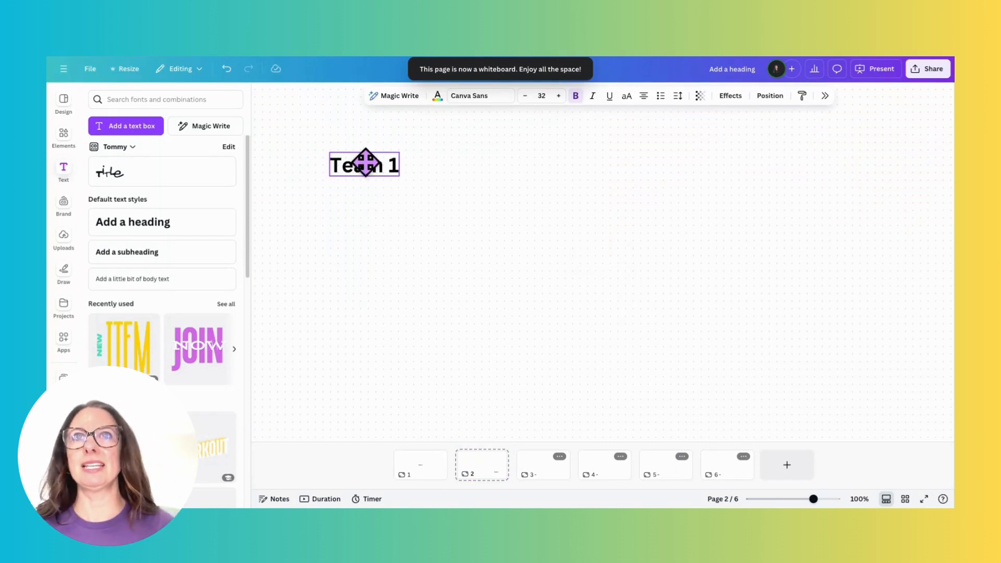
double_click(390, 162)
click(398, 163)
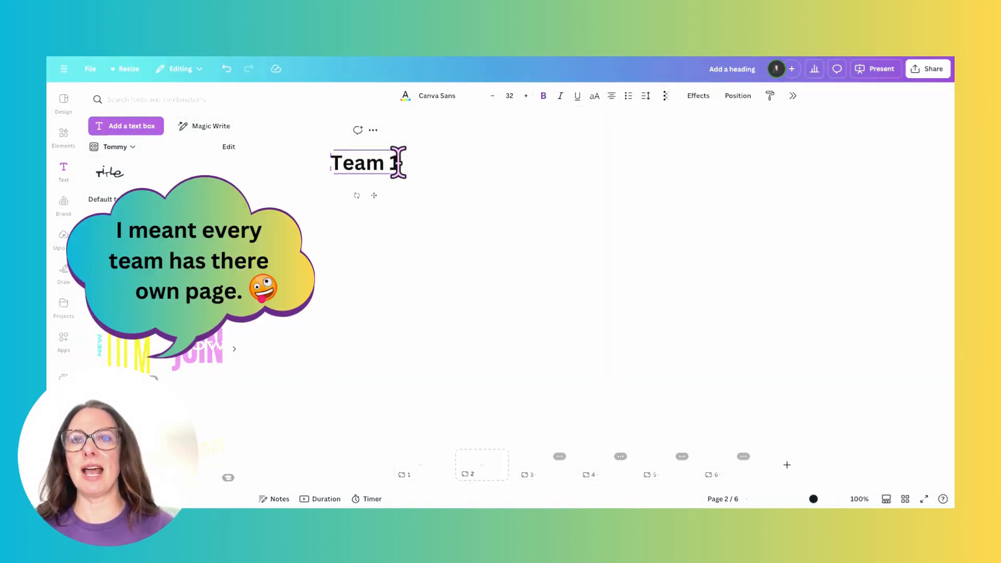
key(BackSpace)
text(2)
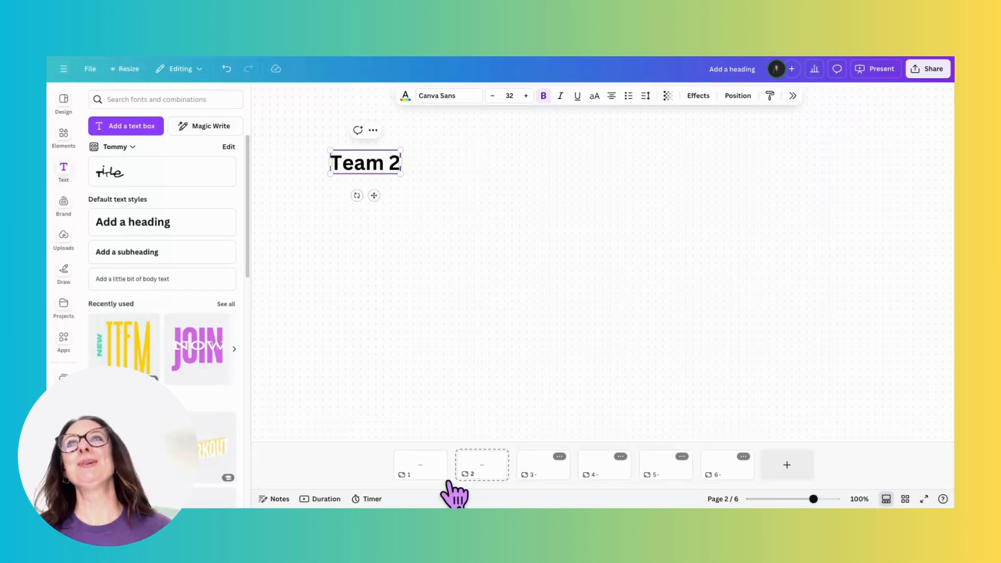
Insert a grid with two side-by-side cells on page 2 and enlarge it to span most of the visible whiteboard behind the heading
click(82, 130)
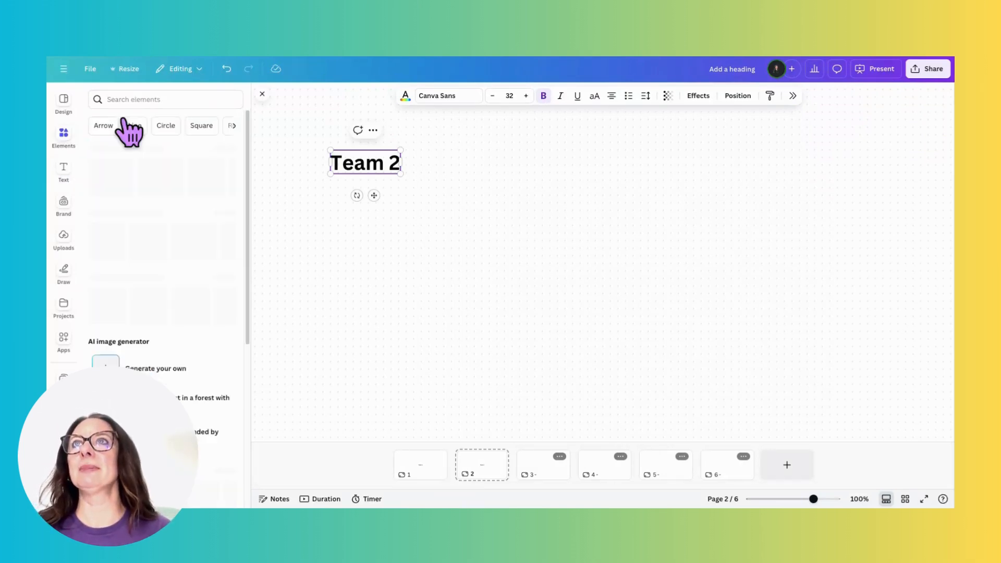
click(147, 99)
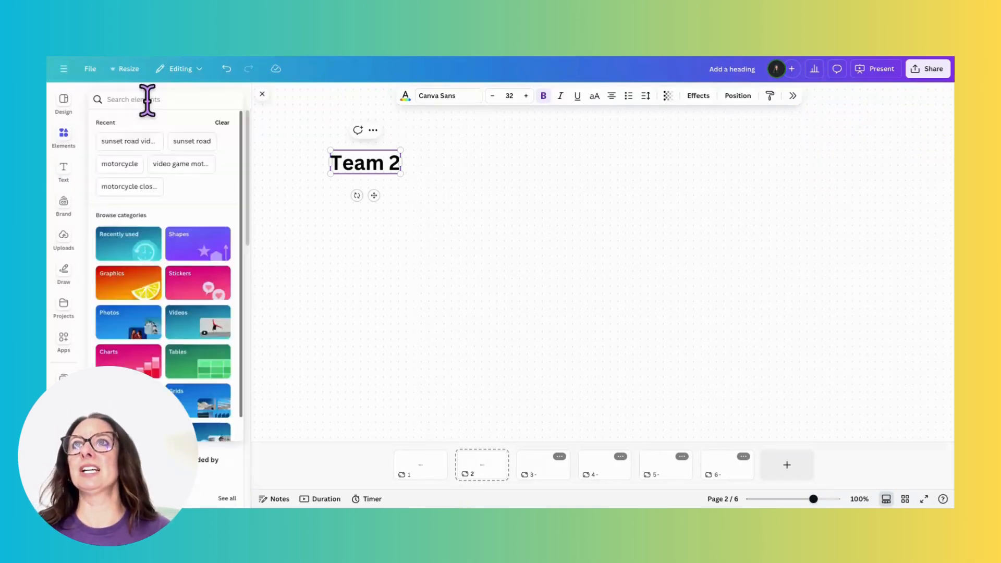
click(198, 401)
click(195, 400)
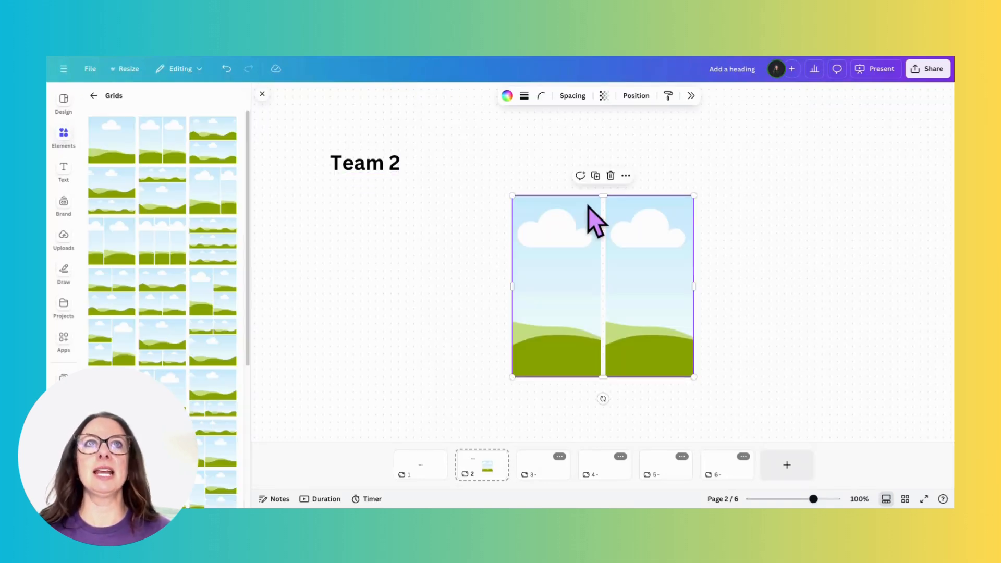
drag(509, 196, 306, 141)
drag(686, 377, 821, 422)
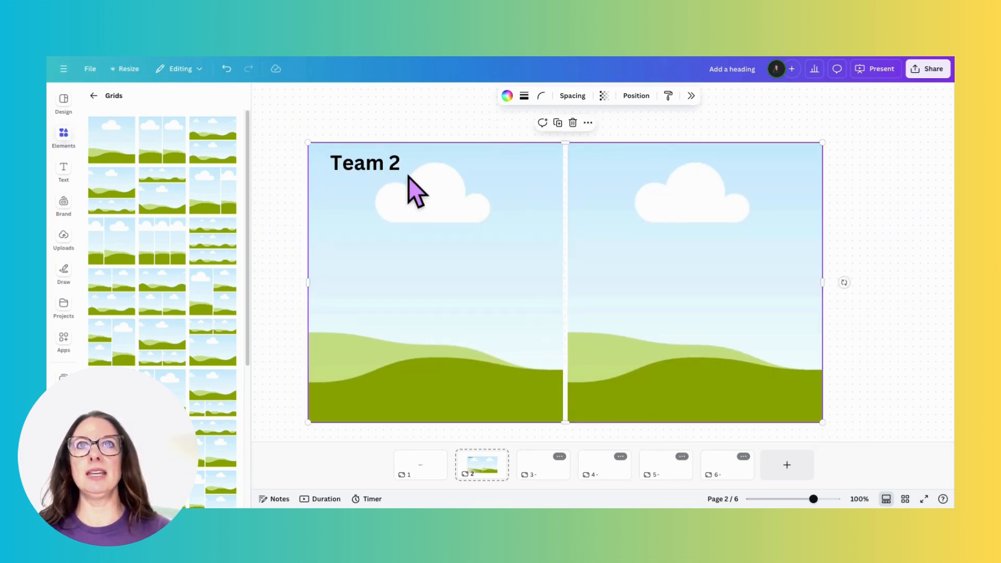
Fill the grid's left cell with the blue-to-yellow gradient and its right cell with the yellow-to-orange gradient
click(417, 189)
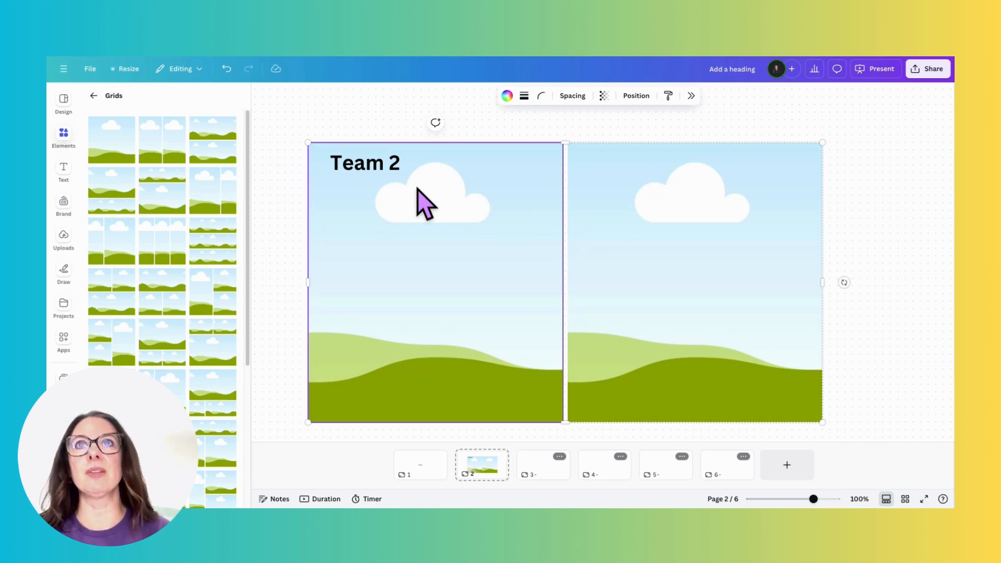
click(506, 96)
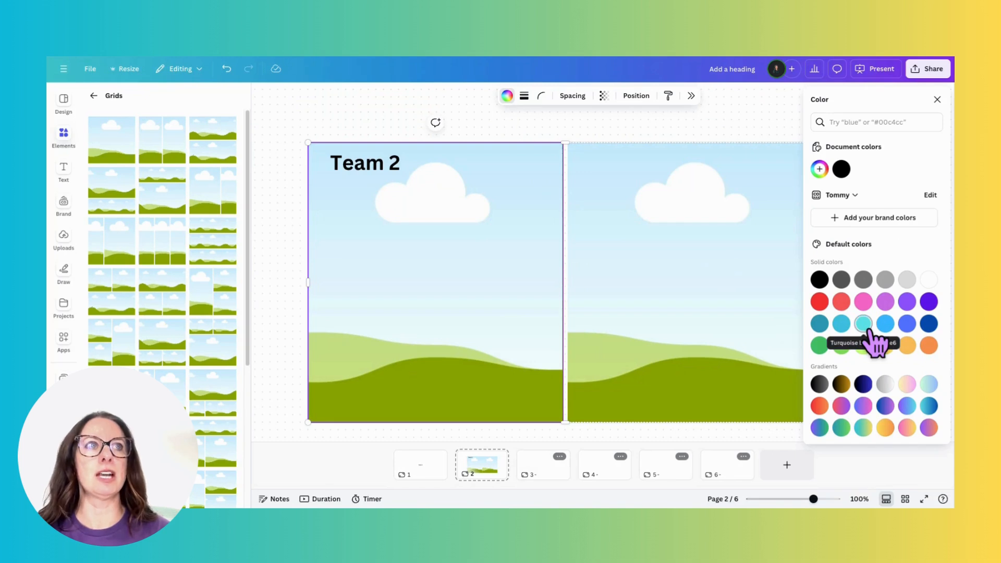
click(863, 428)
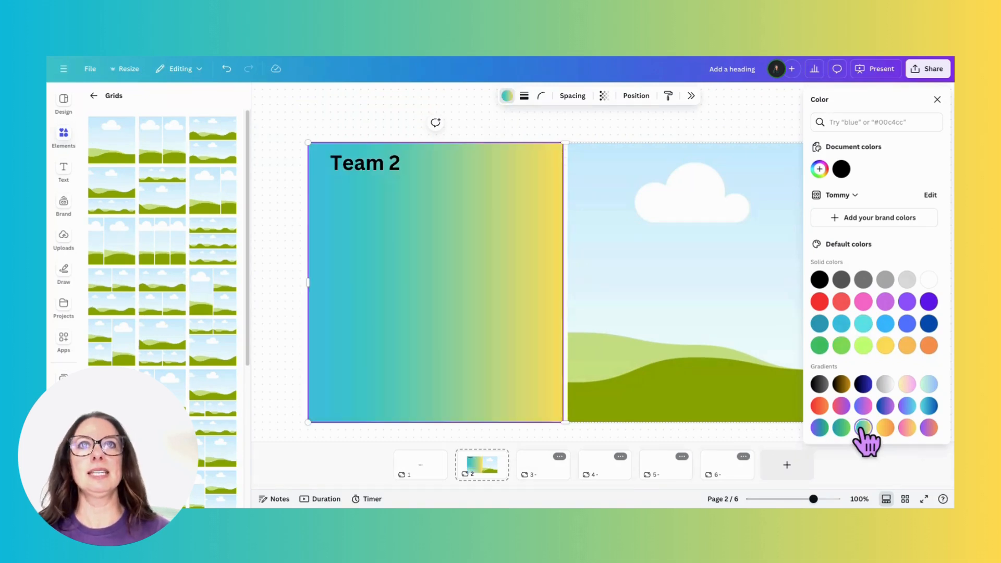
click(776, 306)
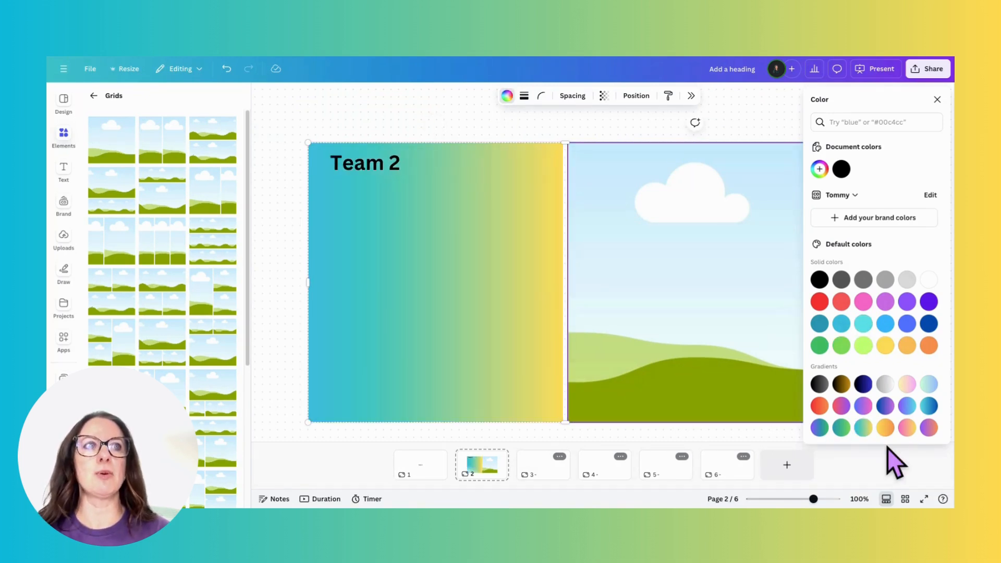
click(885, 426)
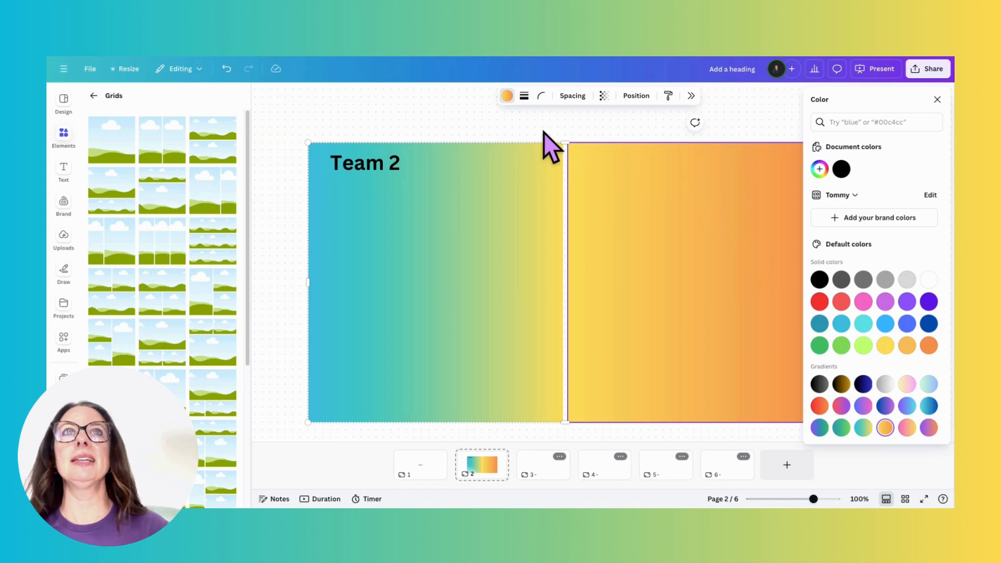
Add a subheading at the top of the grid's left cell and move the "Team 2" heading above the grid
click(63, 172)
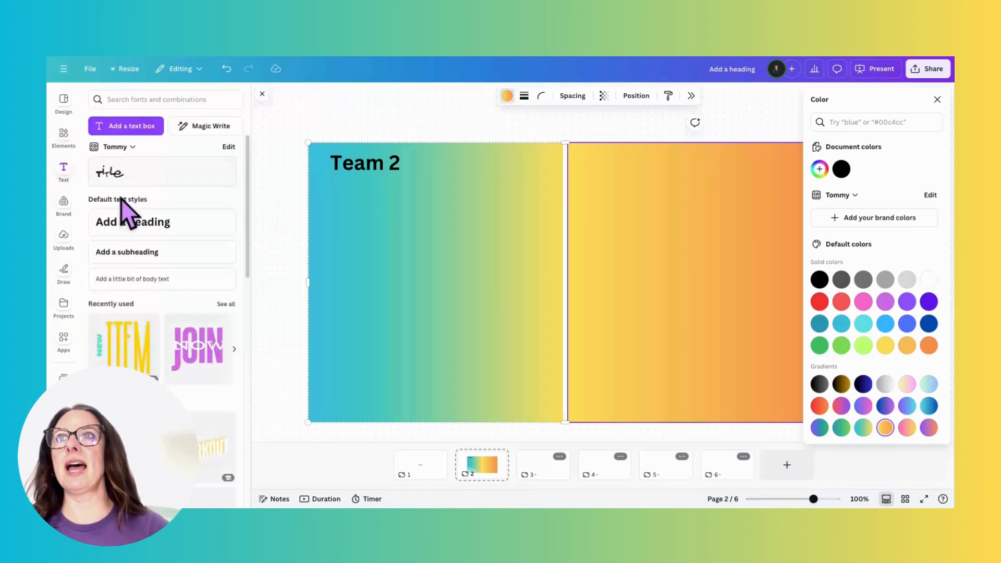
click(147, 253)
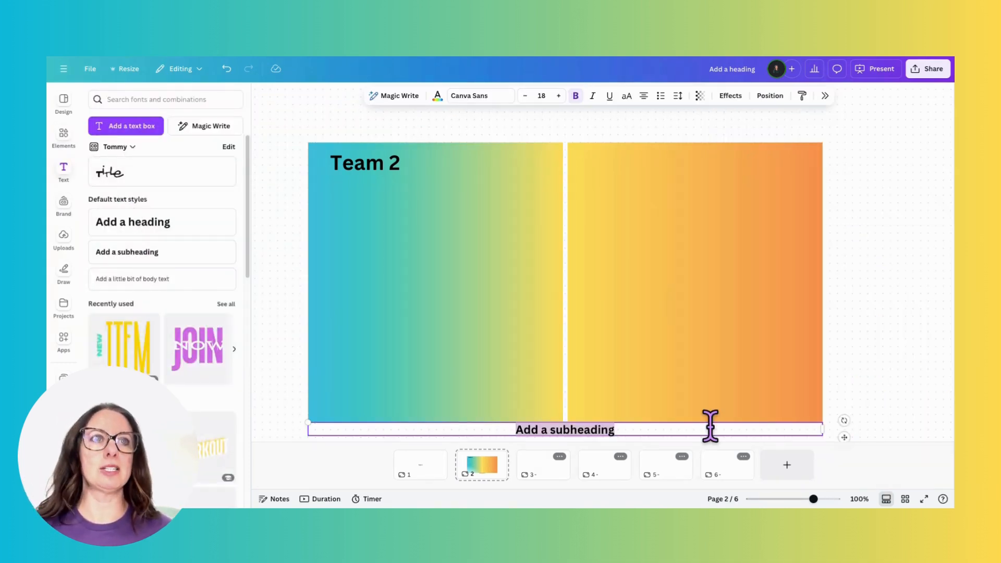
click(774, 430)
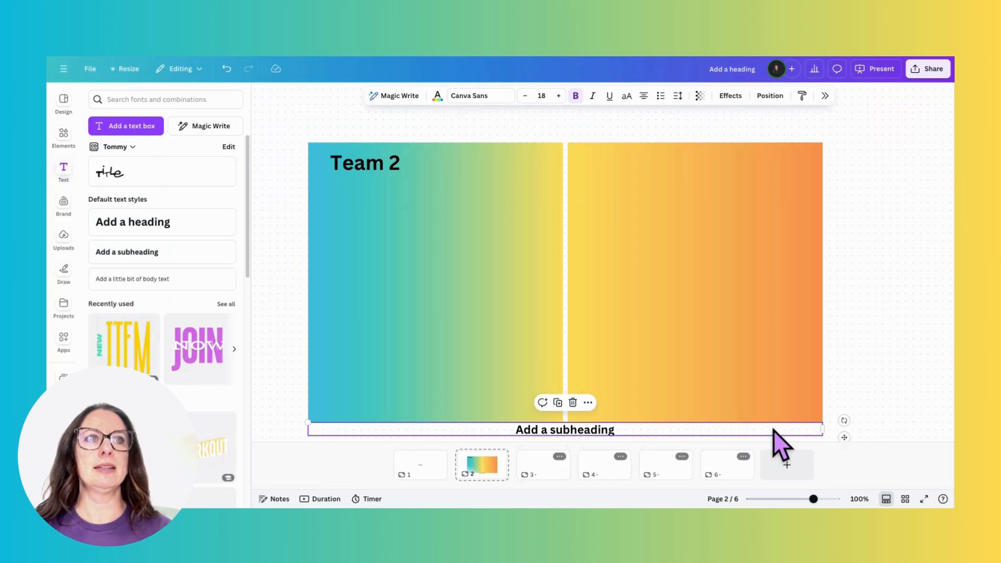
drag(774, 430, 579, 138)
click(364, 167)
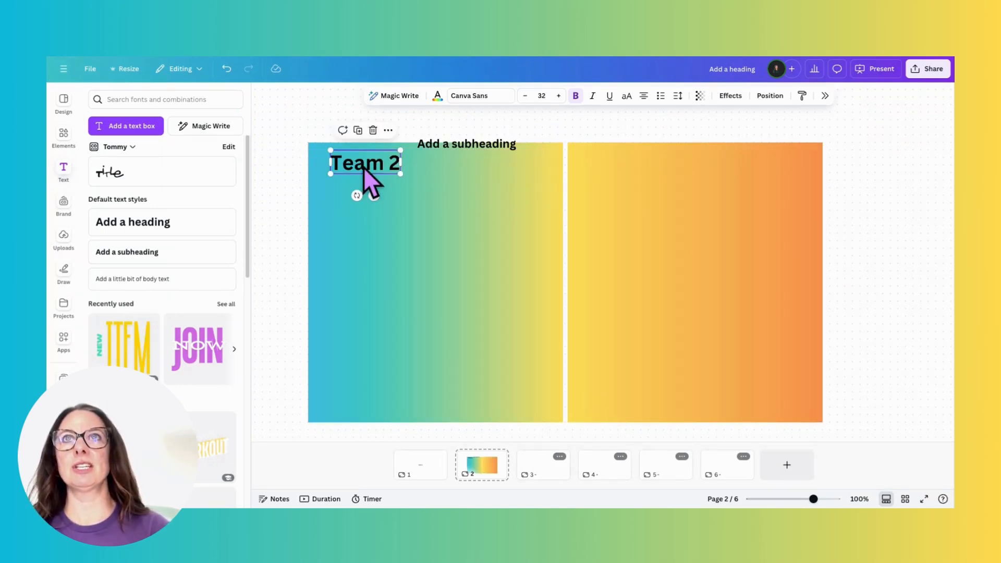
drag(364, 167, 345, 130)
drag(446, 144, 427, 154)
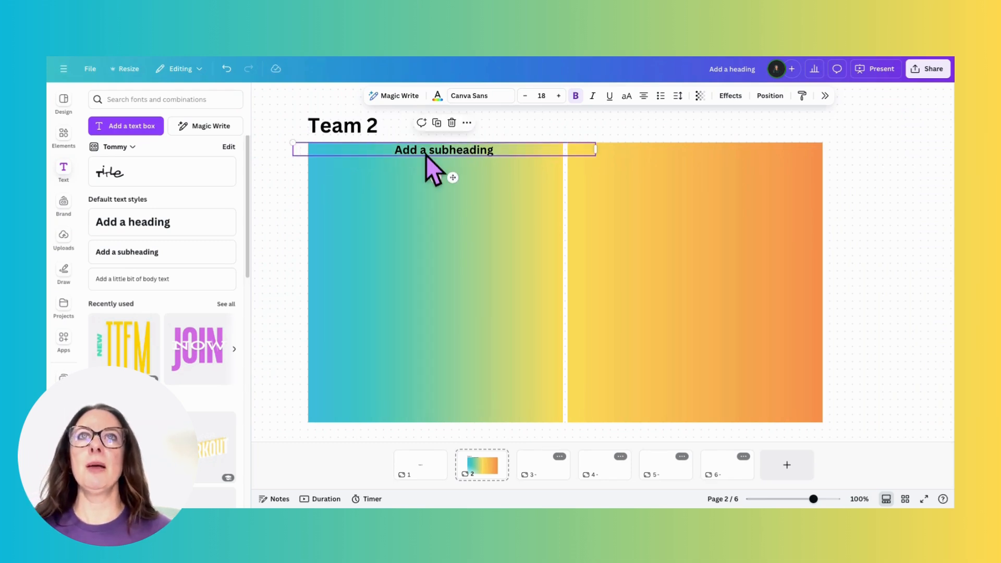
Change the subheading in the grid's left cell to read "What do you know?"
double_click(427, 152)
text(What)
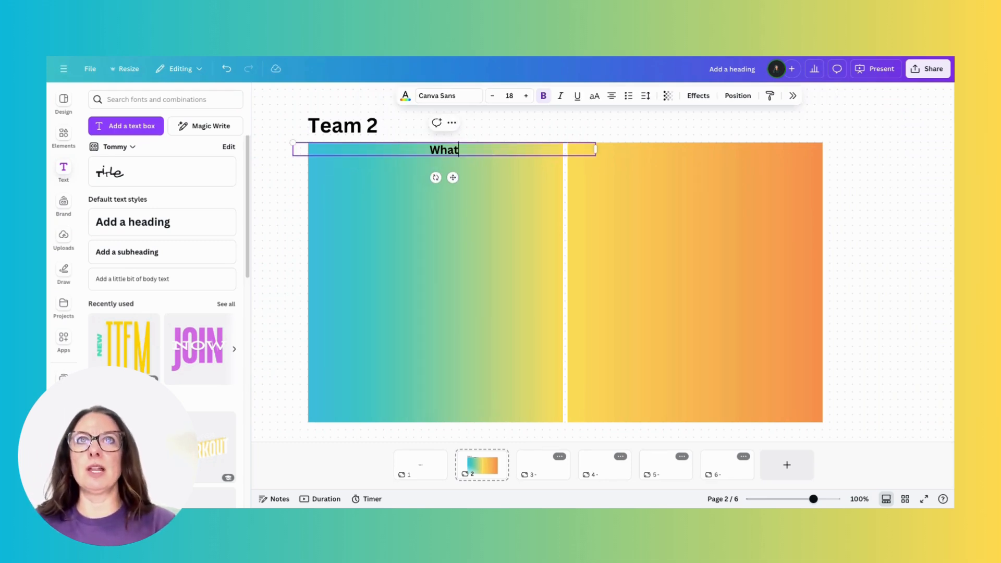
text( do you know)
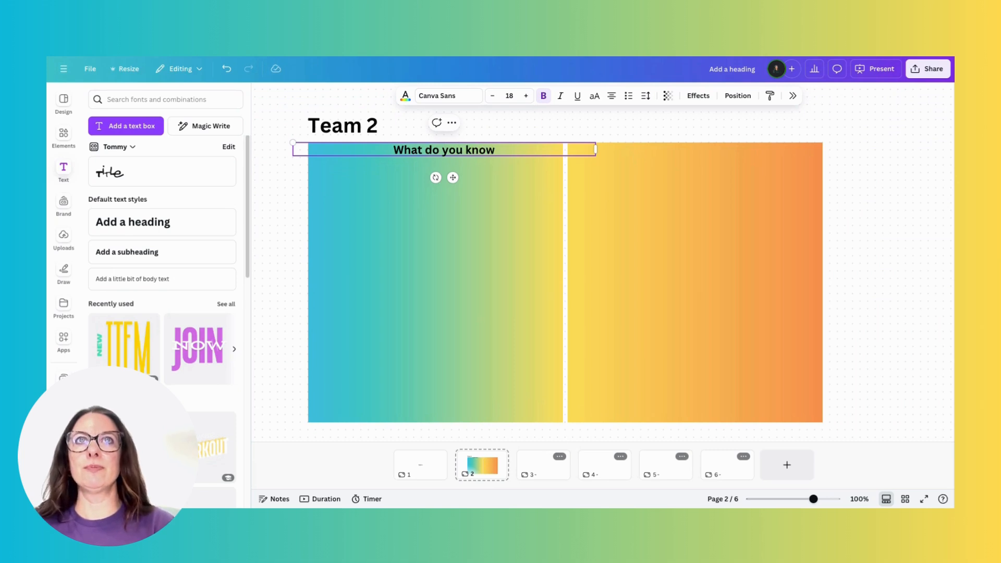
text(?)
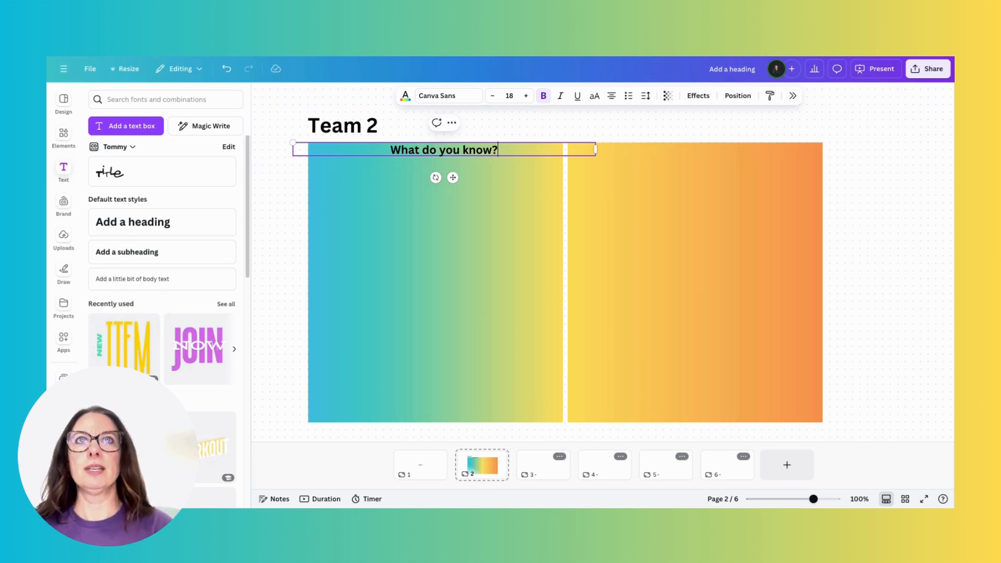
key(Escape)
Duplicate the subheading to the top of the grid's right cell and change its text to "What do you wonder?"
key(ctrl+d)
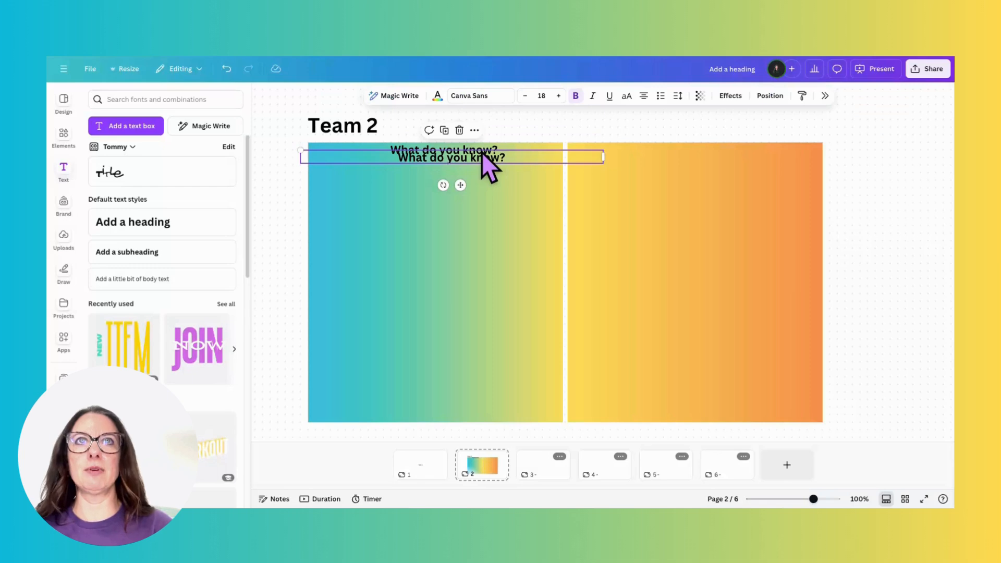
drag(482, 153, 719, 150)
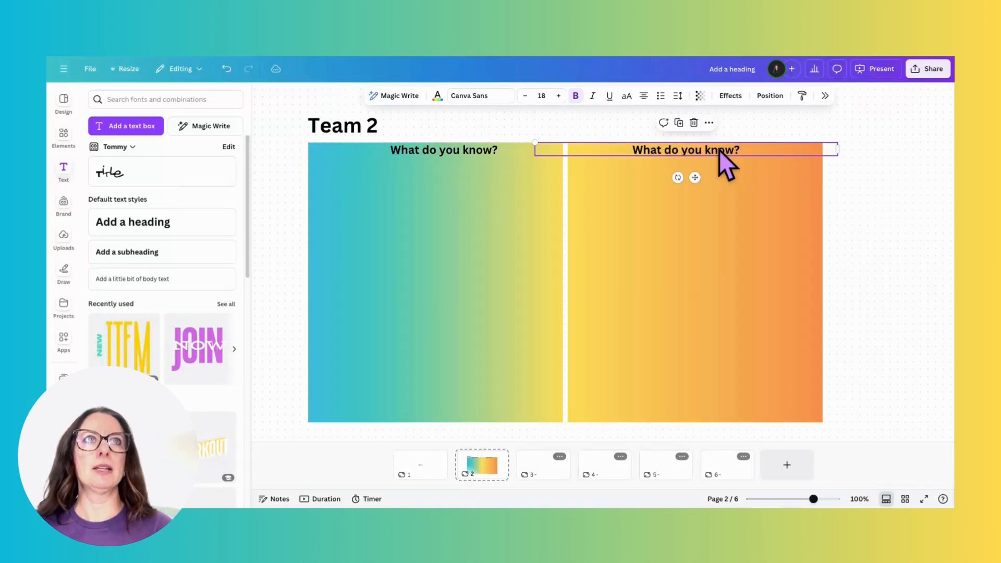
text(What do you )
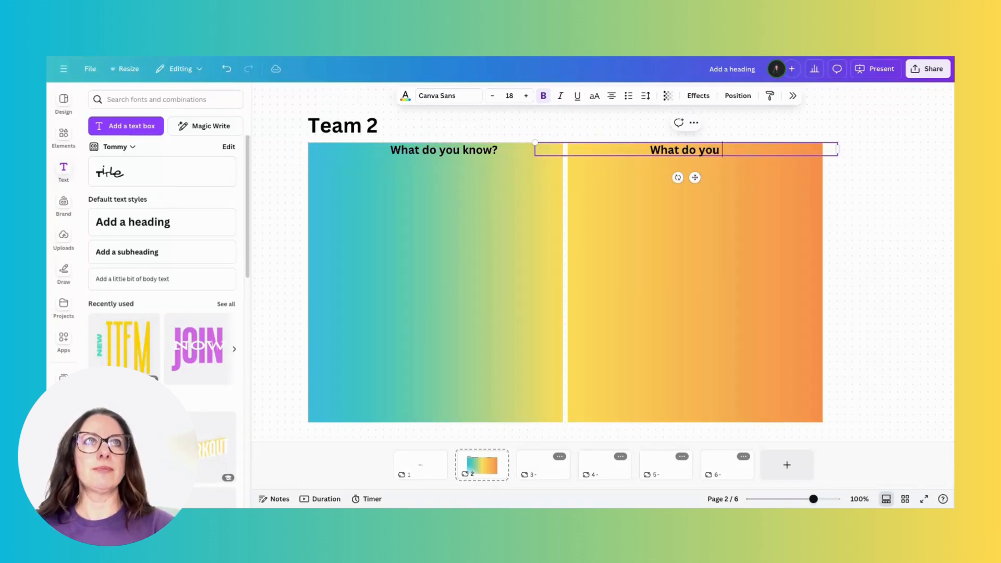
text(wonder?)
click(896, 137)
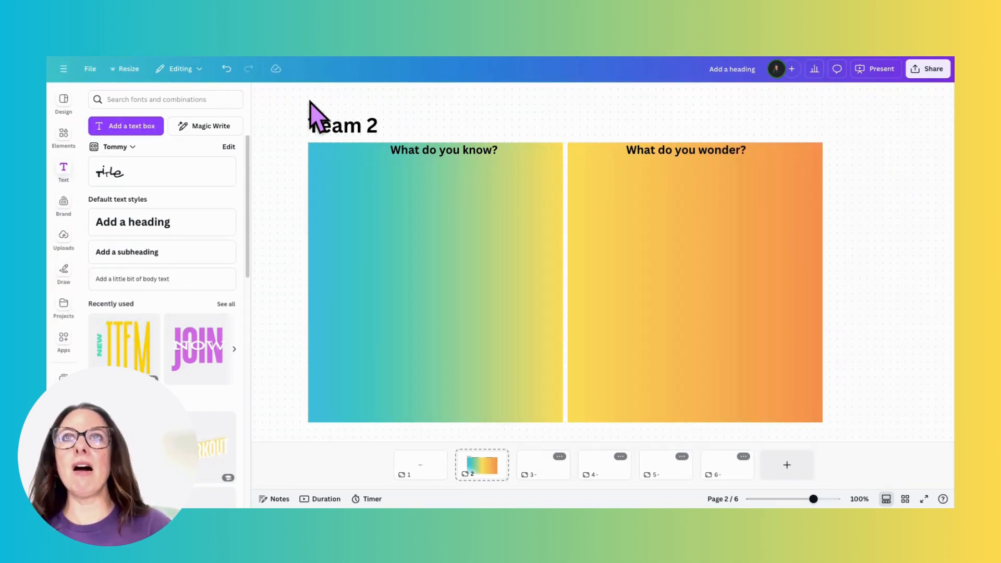
Lock the team heading, both subheadings and the grid together on the whiteboard
drag(309, 102, 856, 425)
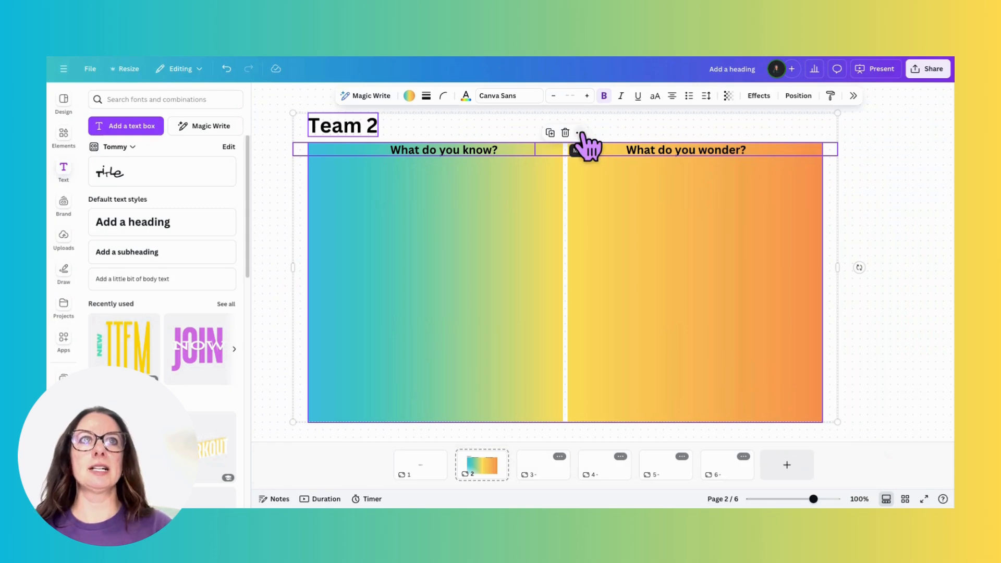
click(580, 134)
click(651, 325)
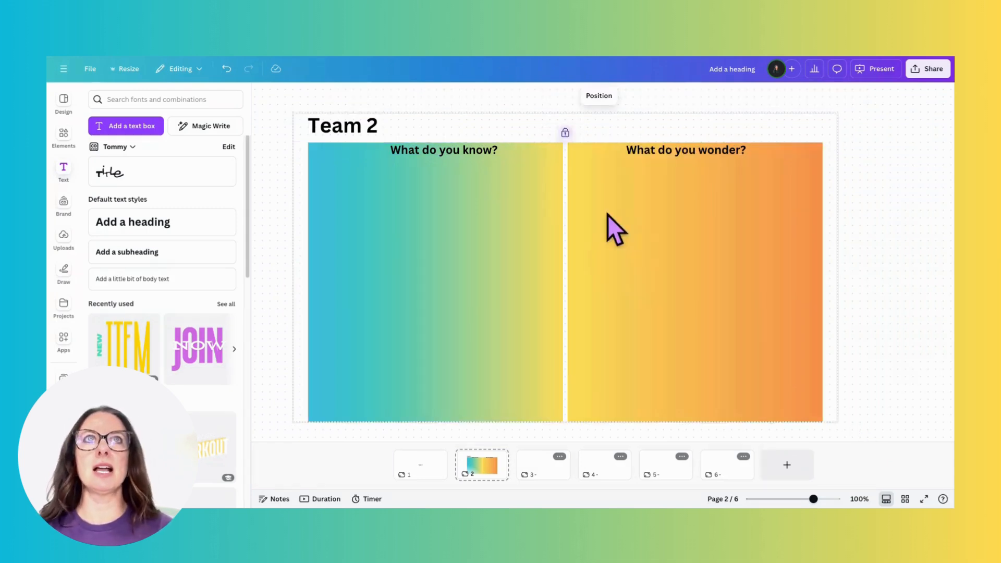
click(861, 213)
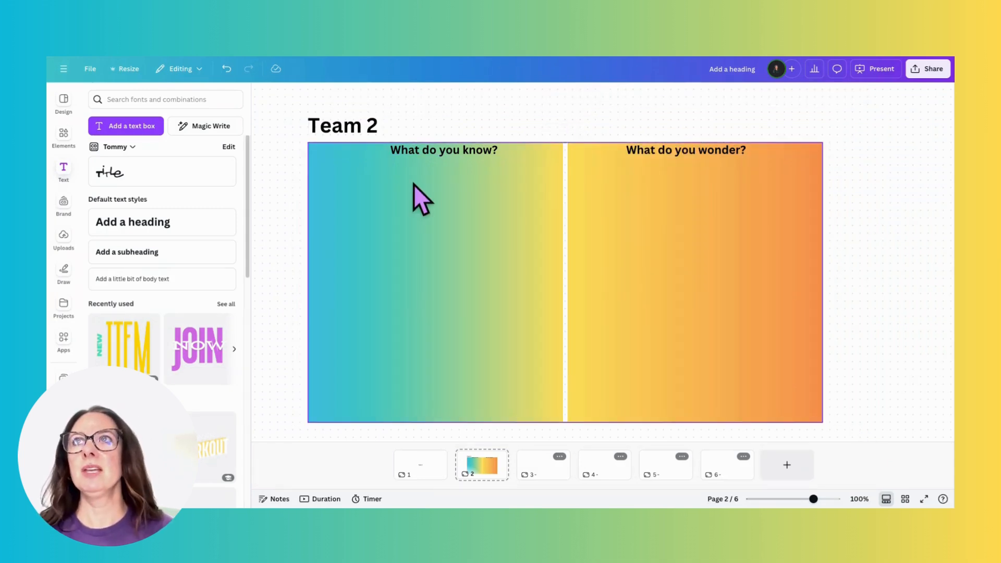
Add an orange sticky note below the "What do you know?" subheading in the grid's left cell
click(63, 133)
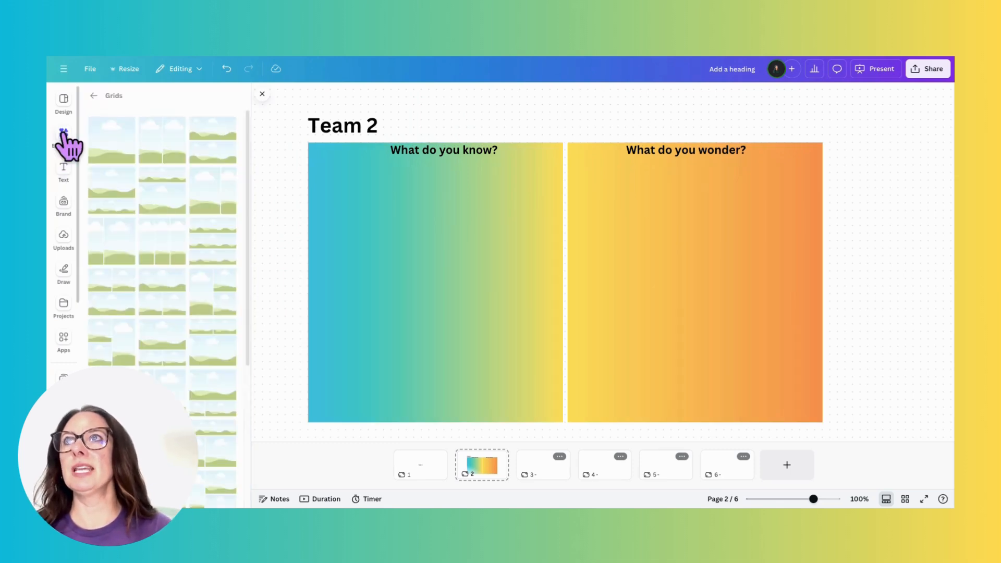
click(94, 95)
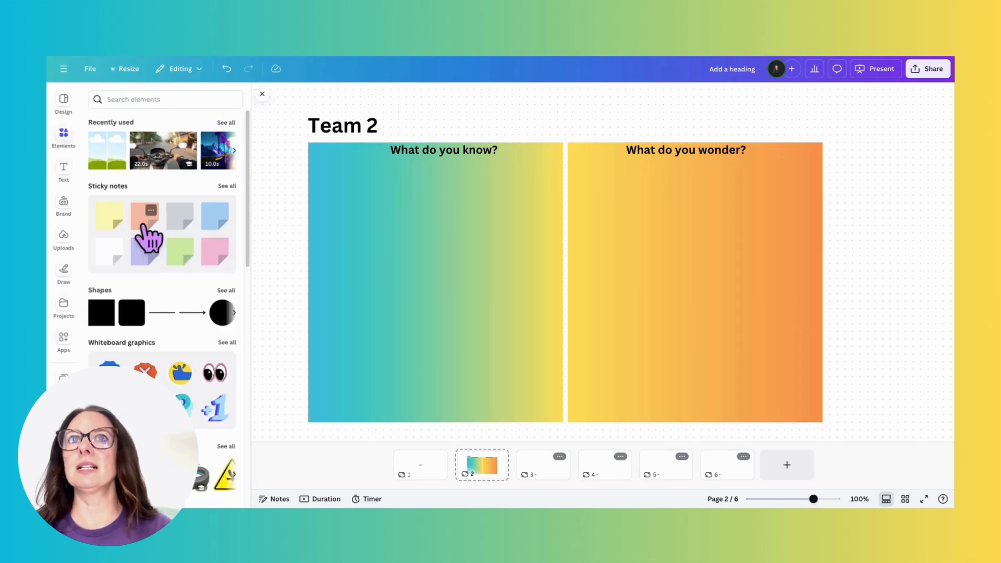
click(141, 225)
drag(621, 264, 395, 196)
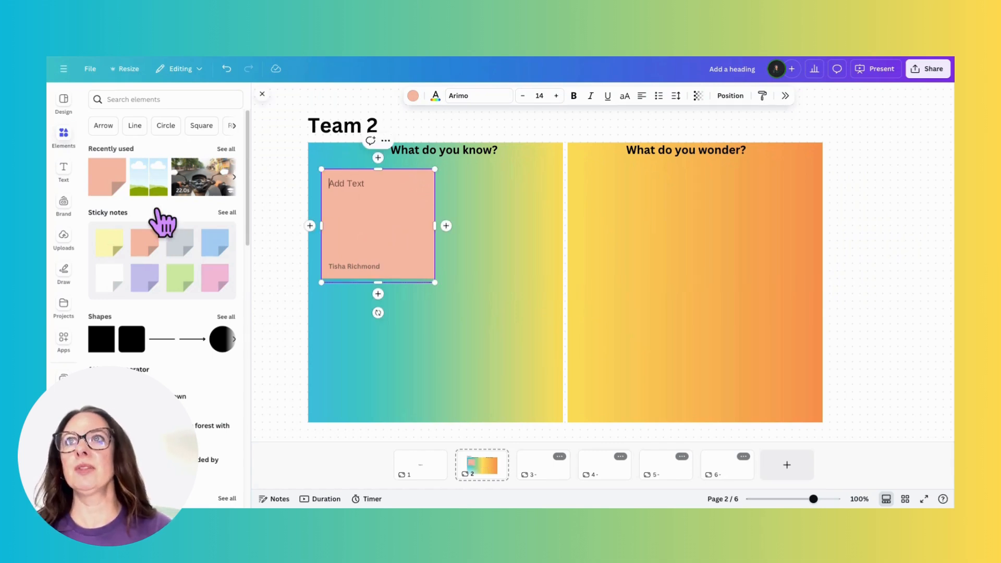
Add a blue sticky note shrunk to about 192 by 192 under "What do you wonder?", and place a yellow sticky note beside it
click(214, 243)
drag(611, 272, 657, 207)
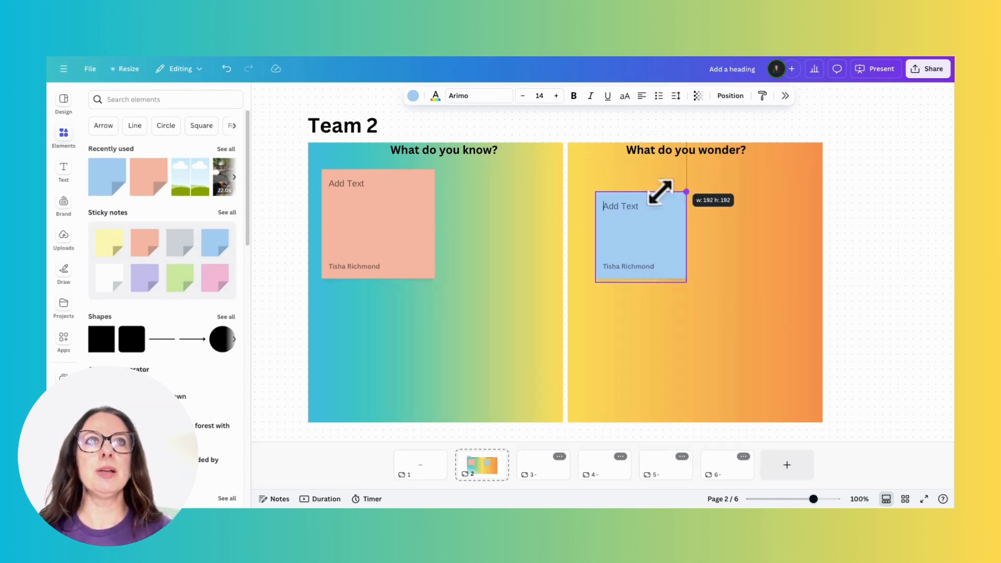
drag(659, 192, 659, 193)
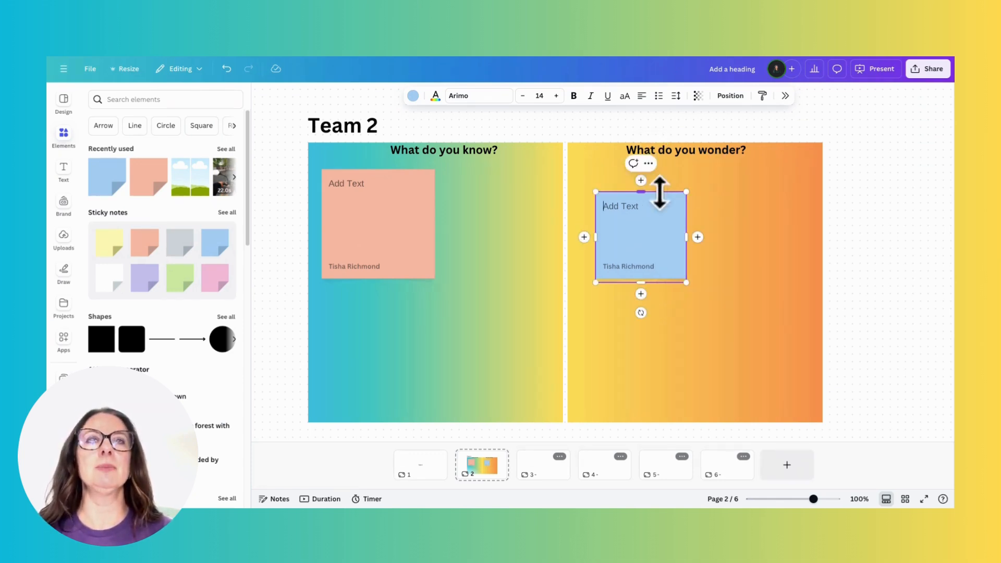
click(528, 250)
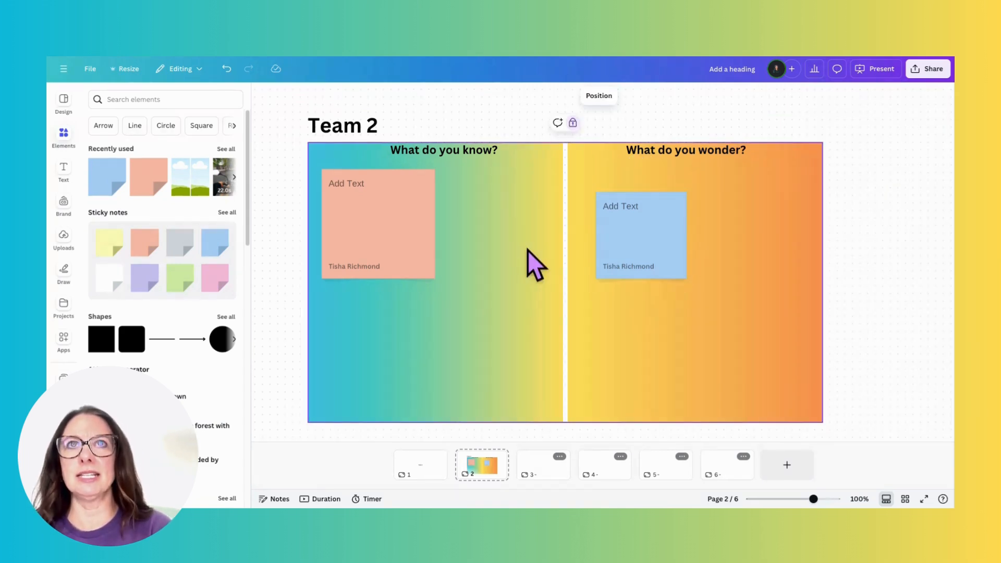
key(s)
drag(583, 264, 772, 230)
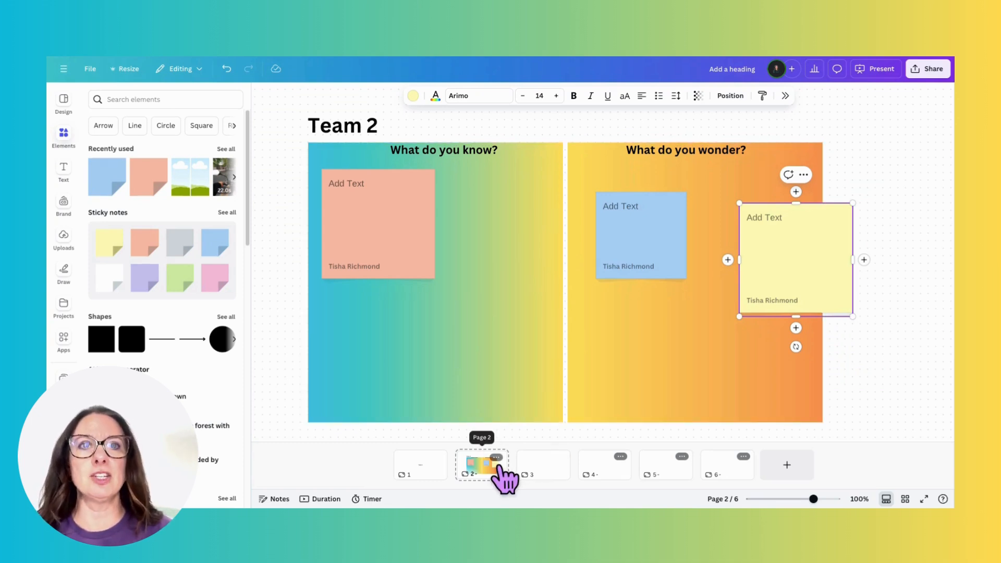
Delete the blank whiteboard pages and the "Team 1" page, moving the "Team 2" page to the front as the only page kept
click(544, 466)
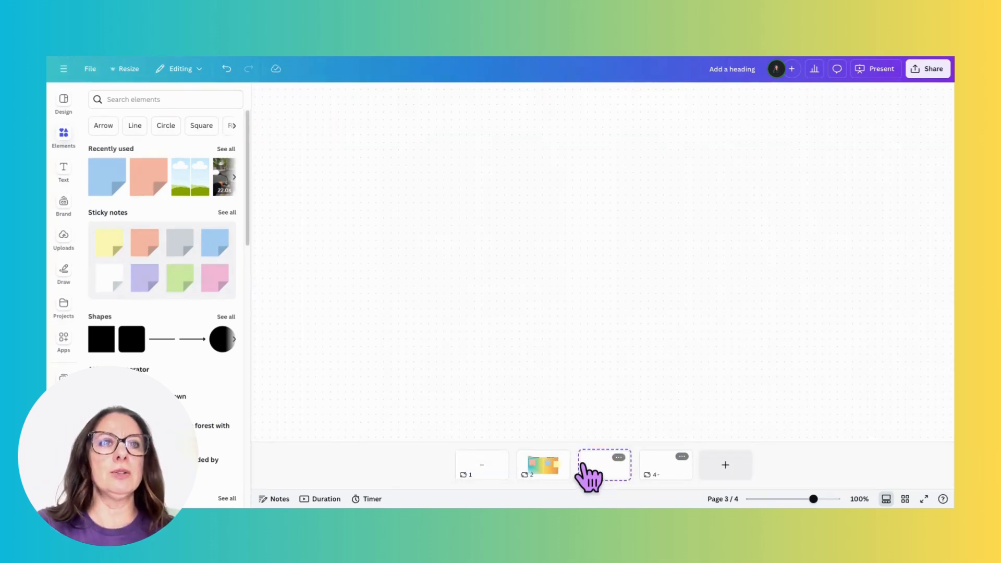
key(Delete)
key(Delete)
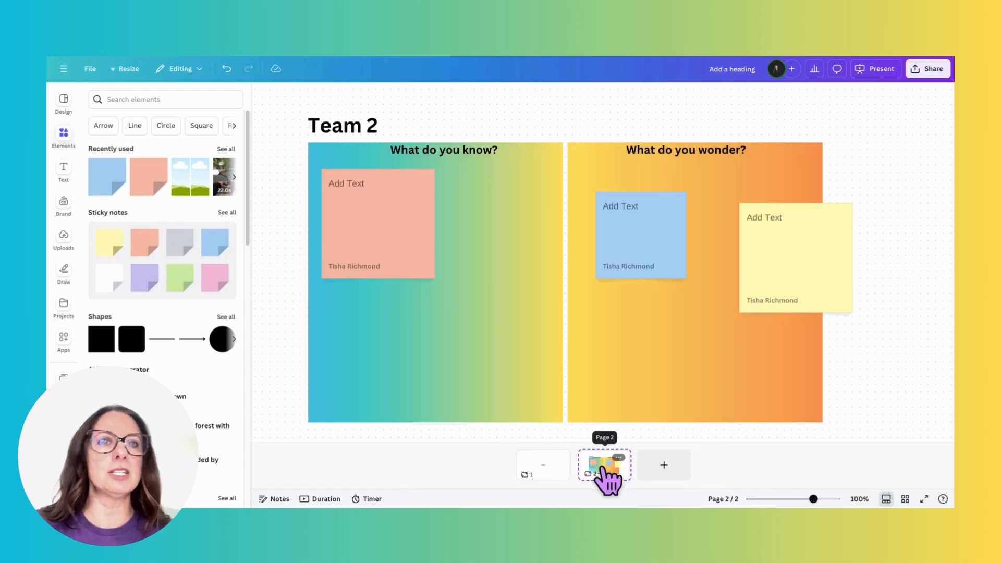
drag(607, 476, 516, 468)
click(599, 475)
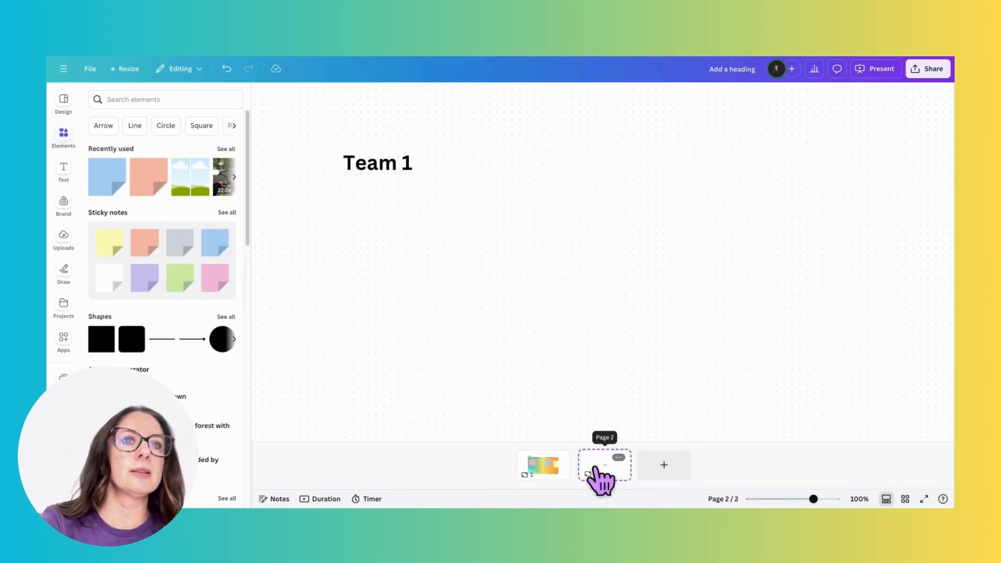
key(Delete)
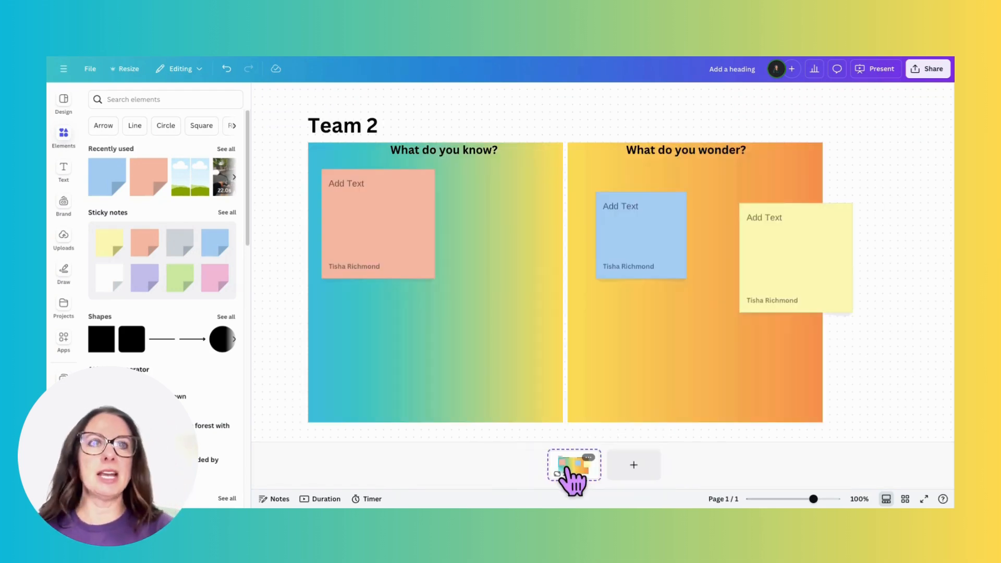
Duplicate the finished "Team 2" whiteboard page five times to make six matching pages
key(ctrl+d)
key(ctrl+d)
key(ctrl+d)
key(ctrl+d)
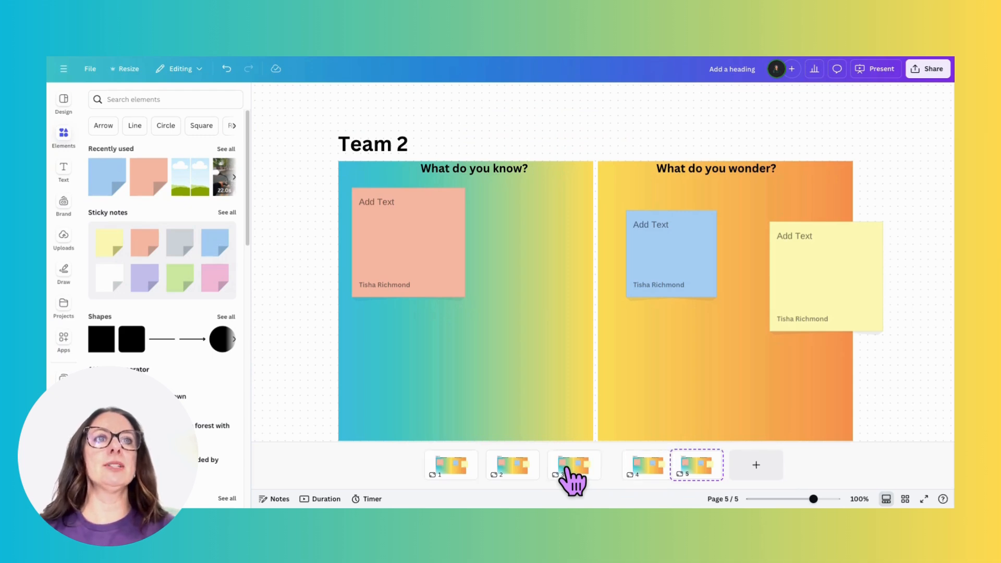
key(ctrl+d)
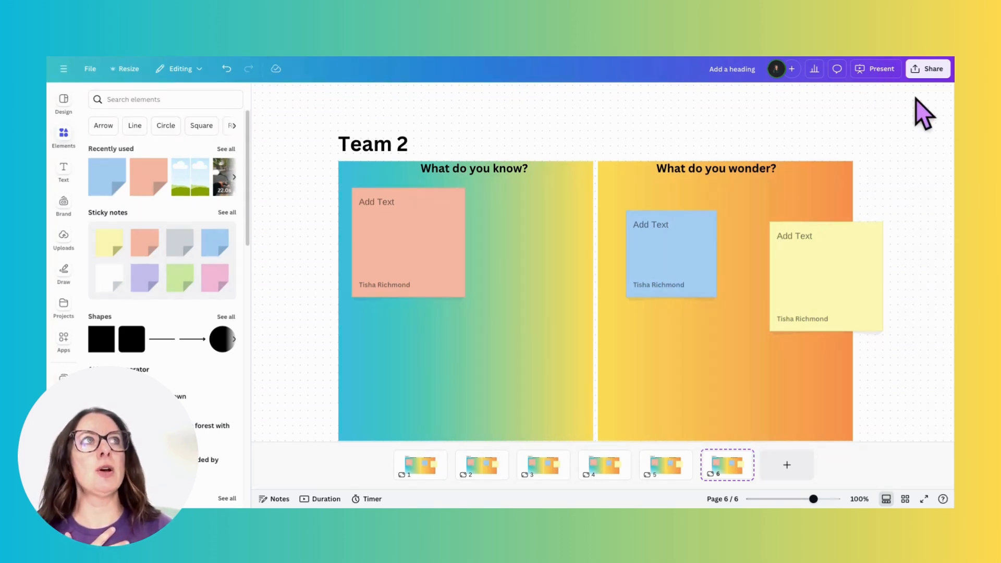
Set the design's collaboration link so anyone with the link can edit, and copy the link
click(929, 69)
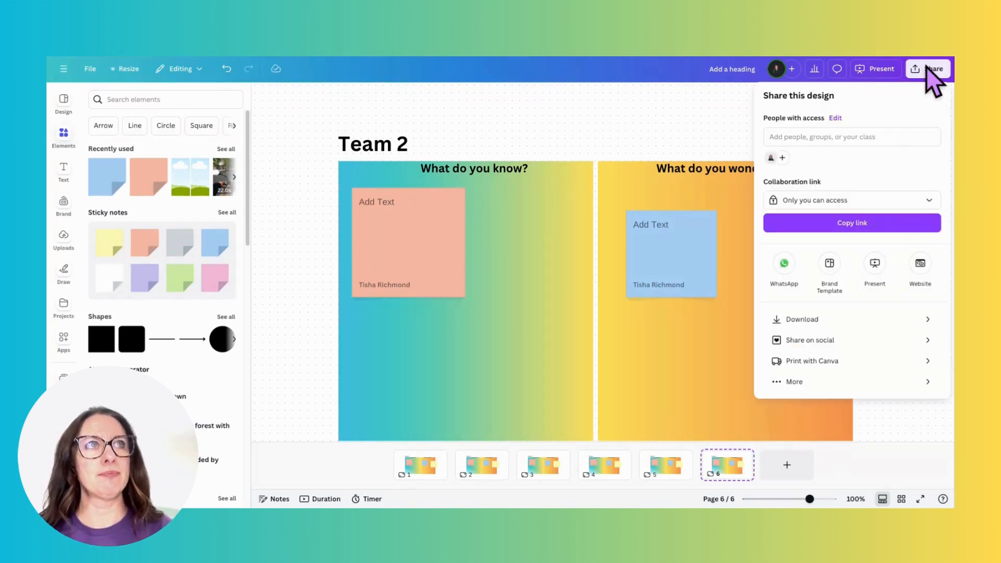
click(863, 200)
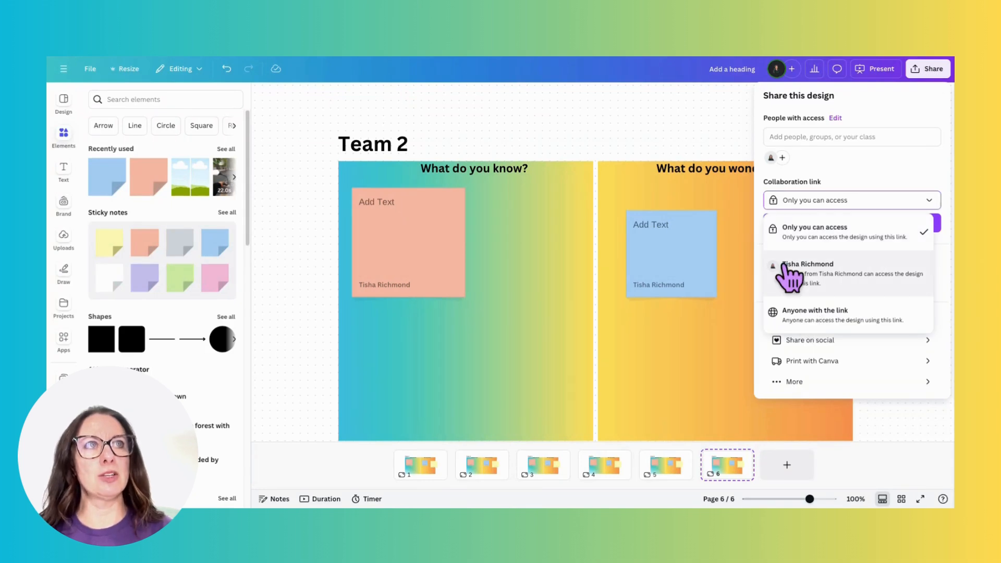
click(805, 314)
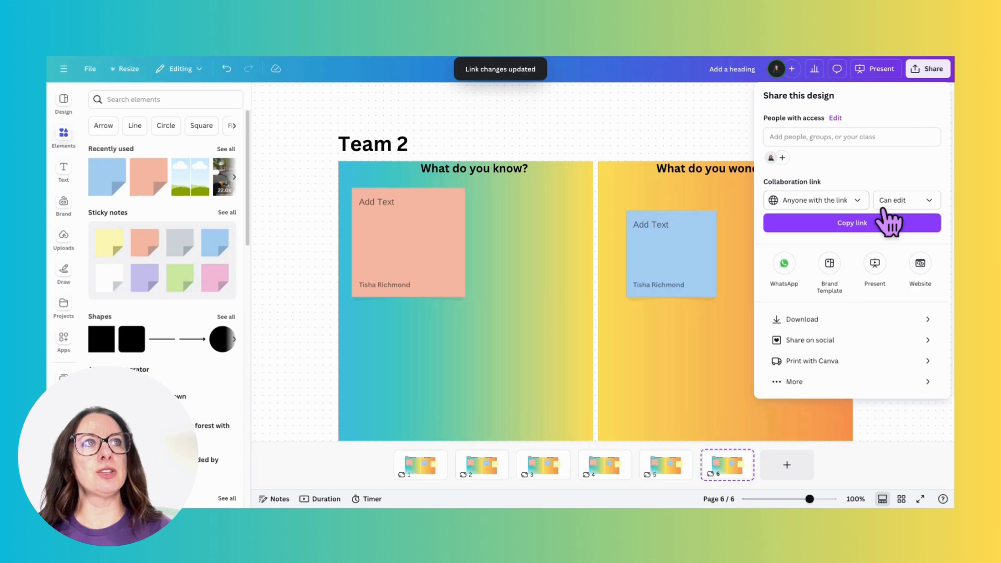
click(872, 222)
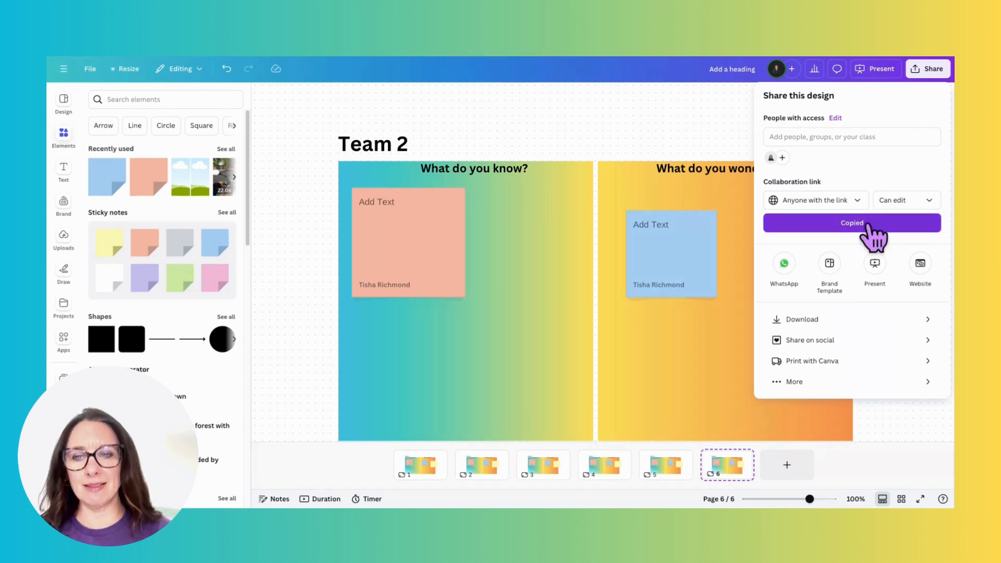